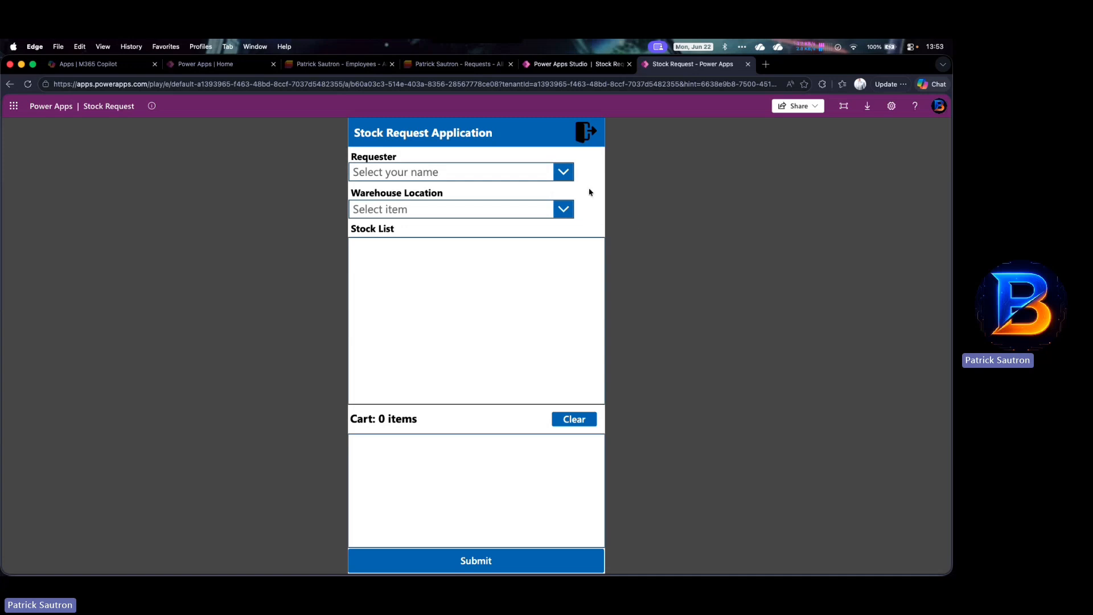
- Expand the Requester dropdown to show the employee names available as requesters
{"action": "left_click", "coordinate": [563, 172]}
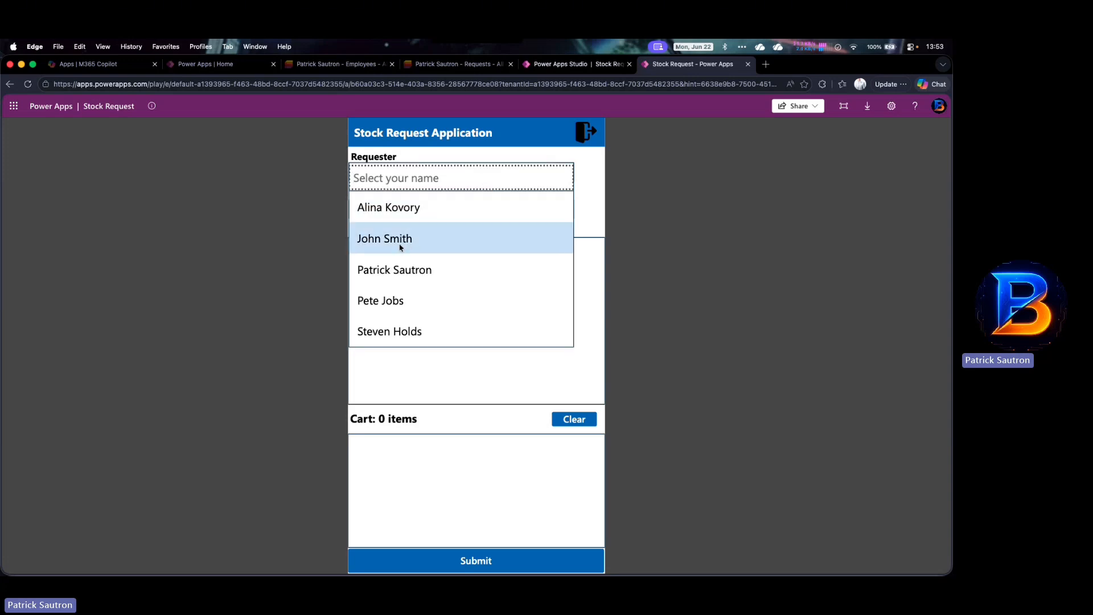
- Choose the requester's name and select Paris as the warehouse location
{"action": "left_click", "coordinate": [397, 268]}
{"action": "left_click", "coordinate": [566, 210]}
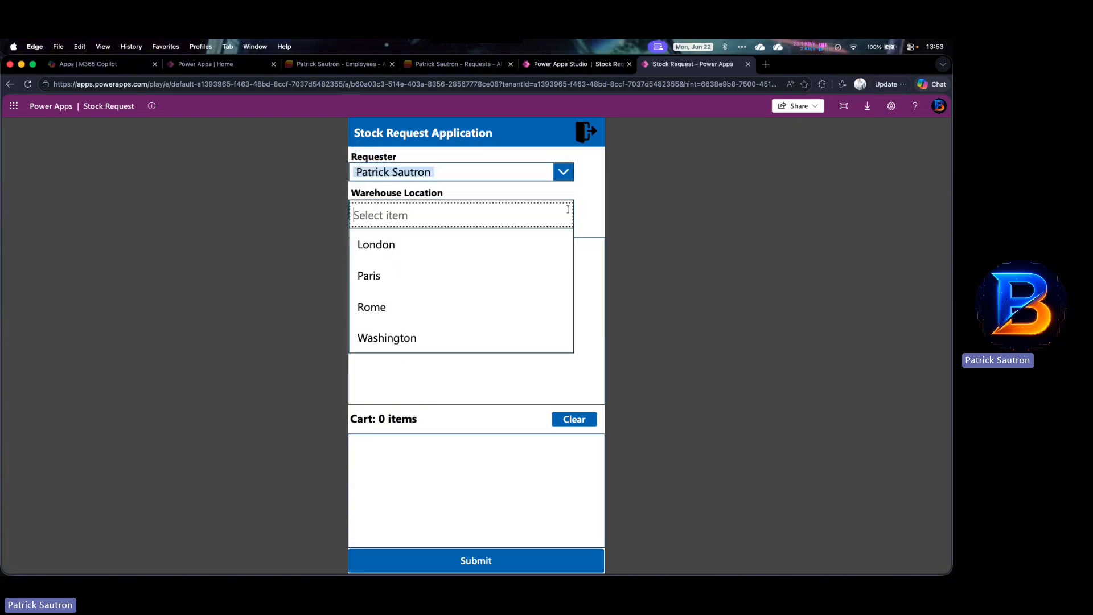
{"action": "left_click", "coordinate": [403, 272]}
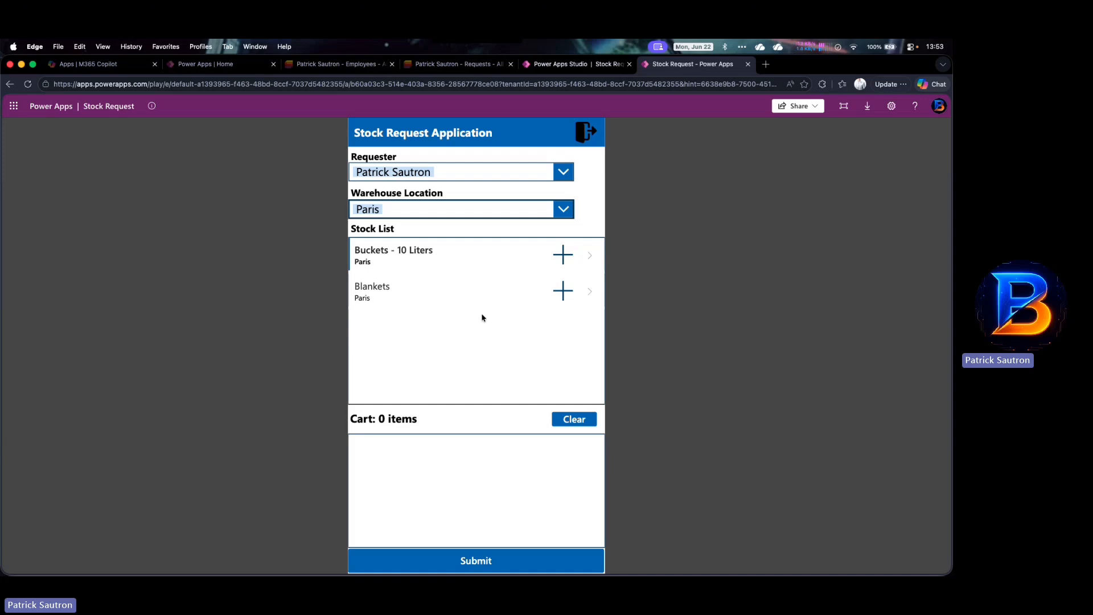
- Add Buckets - 10 Liters to the cart with a quantity of 50
{"action": "left_click", "coordinate": [563, 255]}
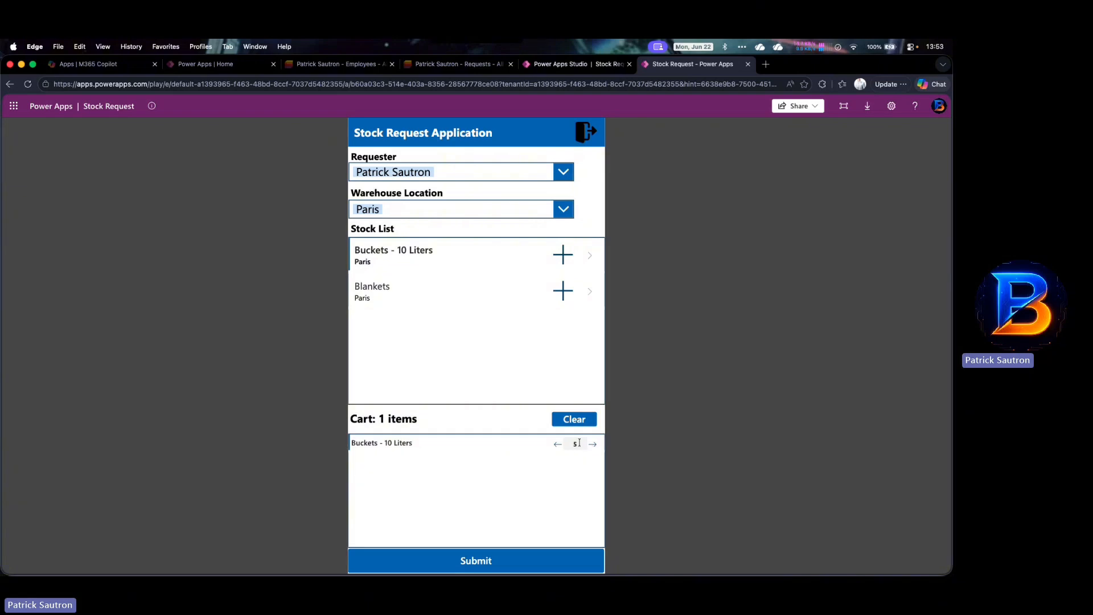
{"action": "left_click", "coordinate": [579, 443]}
{"action": "key", "text": "BackSpace"}
{"action": "type", "text": "50"}
{"action": "key", "text": "Tab"}
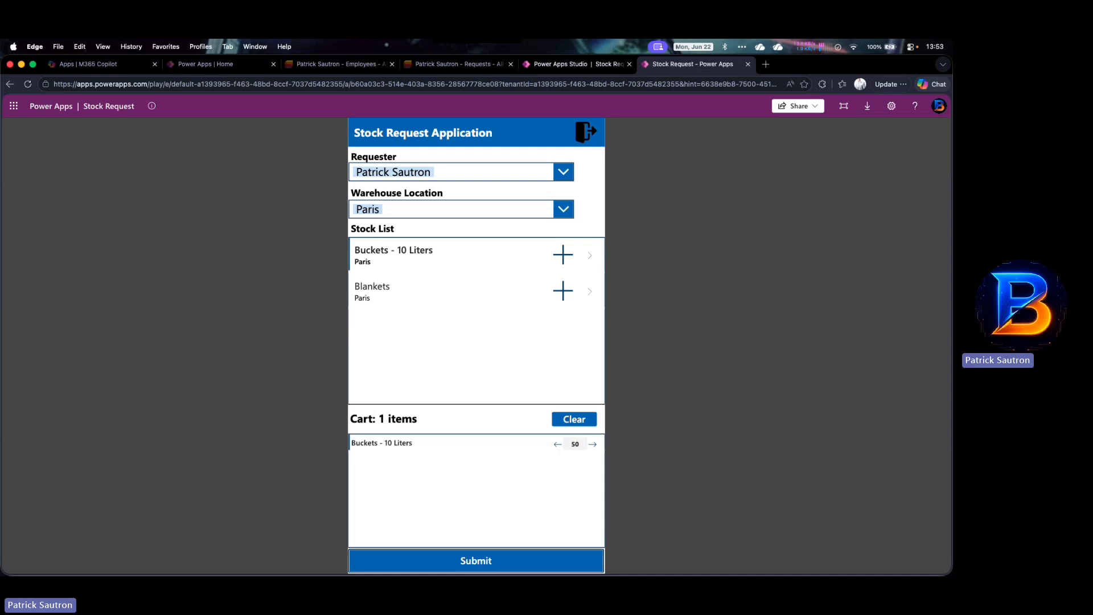
{"action": "left_click", "coordinate": [557, 445]}
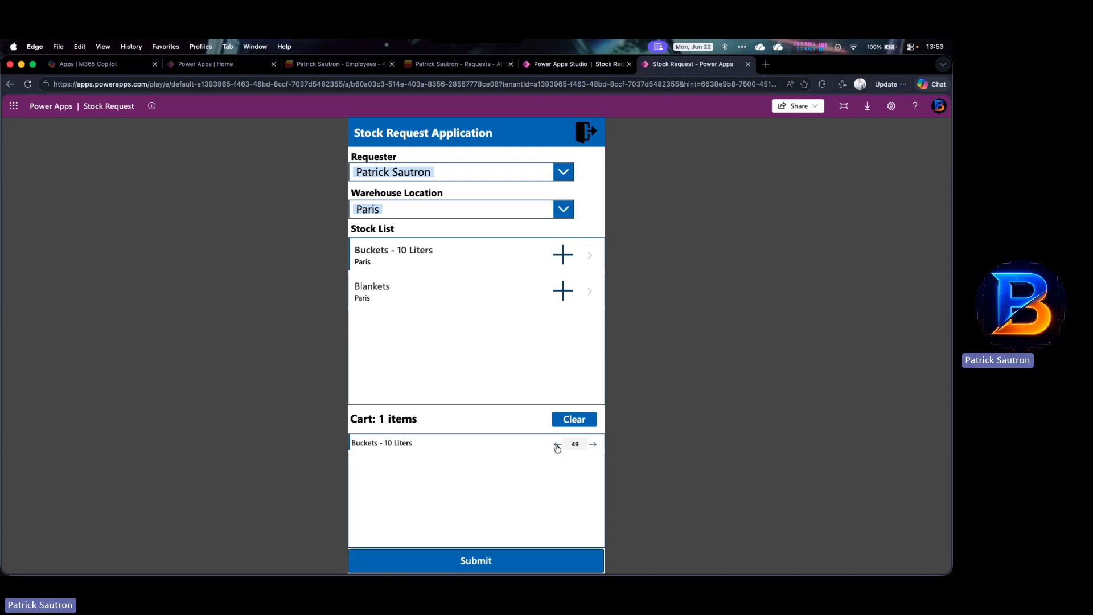
{"action": "left_click", "coordinate": [592, 444]}
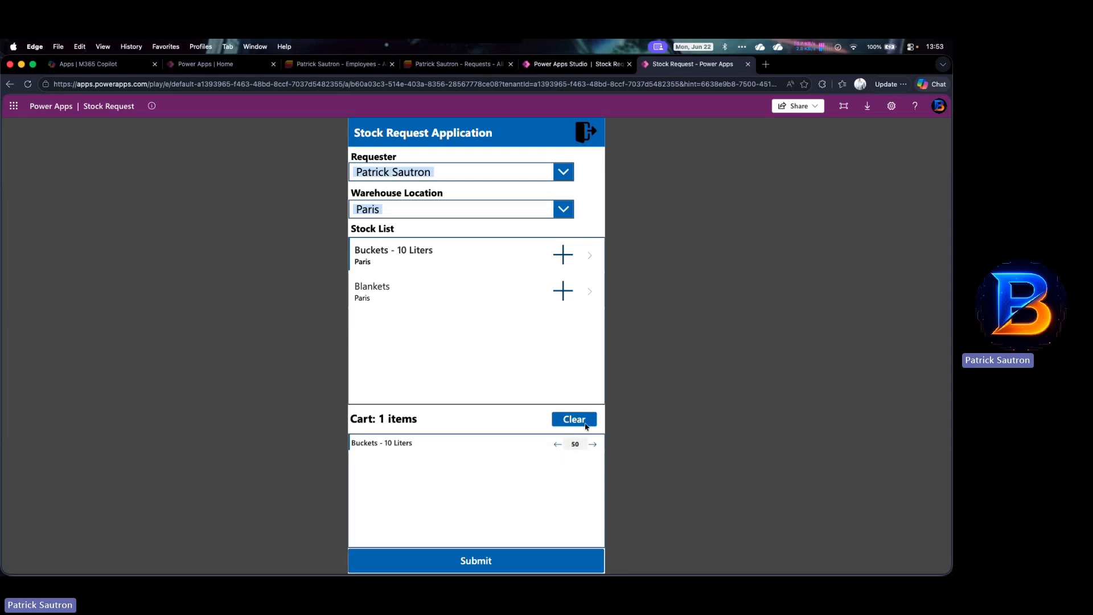
- Add Blankets to the cart, raise its quantity to 10, and submit the request
{"action": "left_click", "coordinate": [563, 291]}
{"action": "left_click", "coordinate": [592, 464]}
{"action": "left_click", "coordinate": [593, 464]}
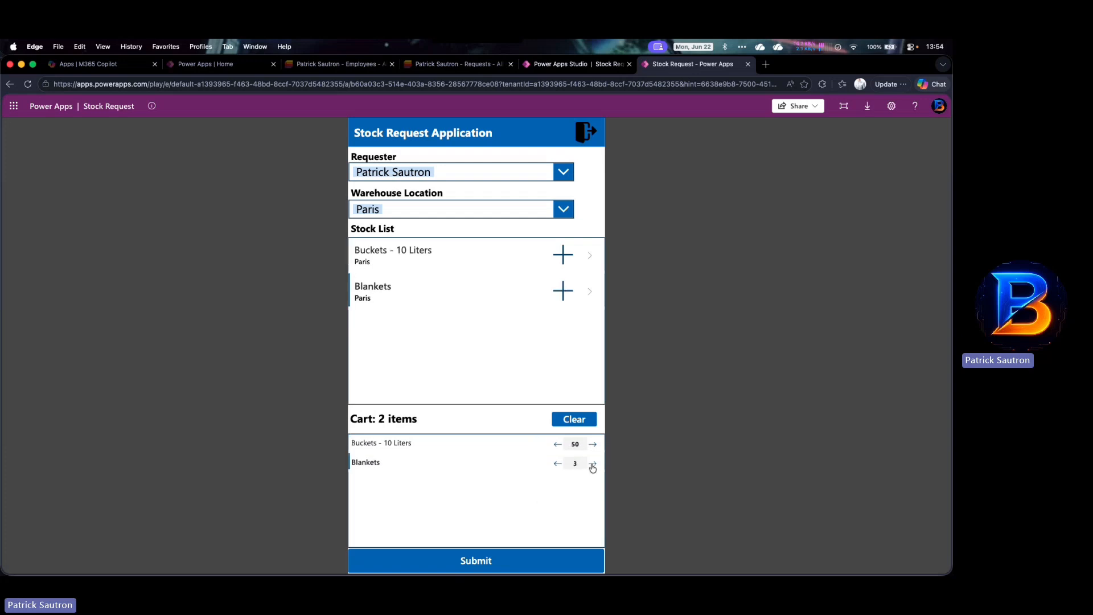
{"action": "left_click", "coordinate": [593, 464]}
{"action": "left_click", "coordinate": [482, 561]}
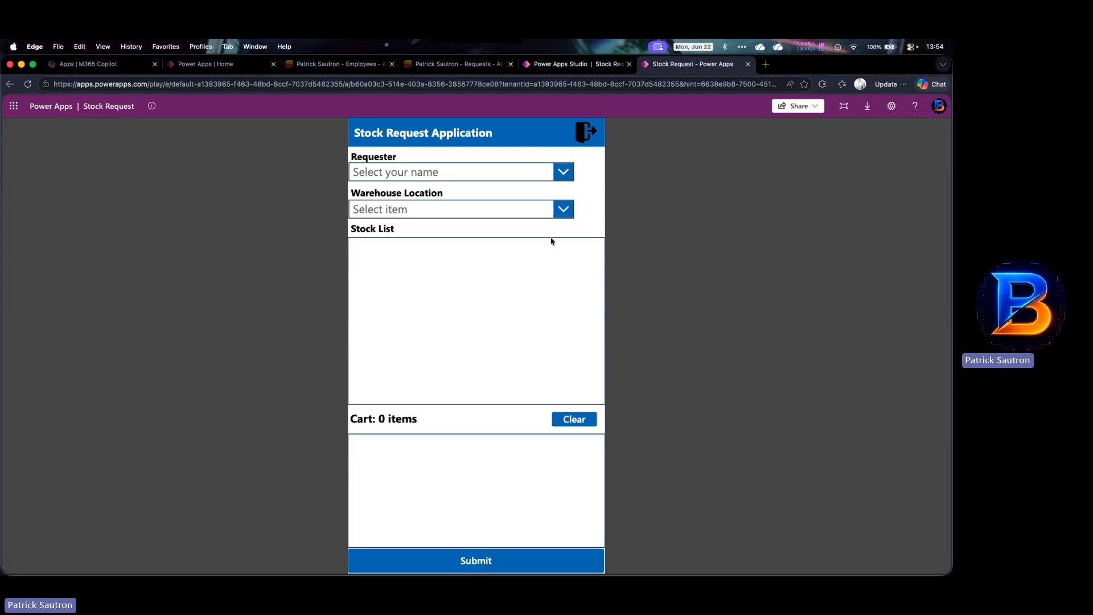
- Open the Warehouse Location dropdown and close it without choosing a location
{"action": "left_click", "coordinate": [569, 209]}
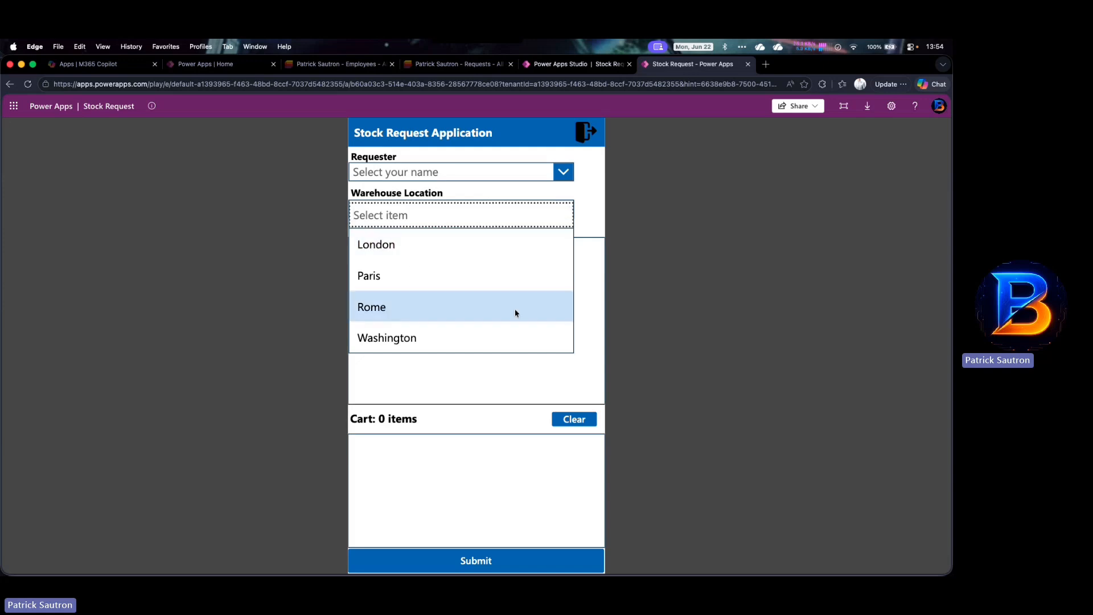
{"action": "left_click", "coordinate": [592, 213]}
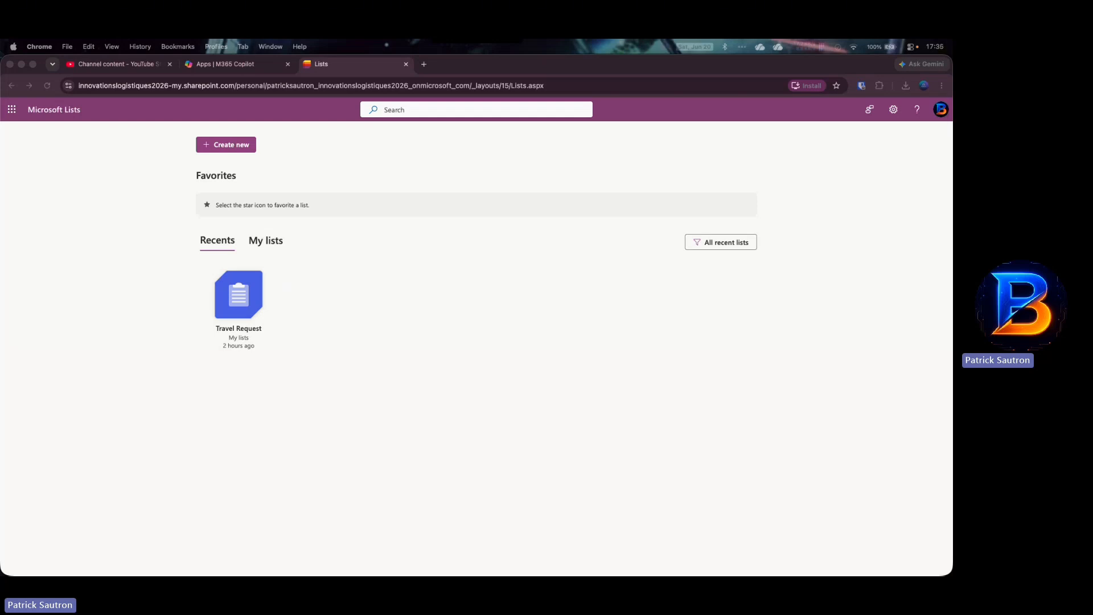
{"action": "left_click", "coordinate": [421, 204]}
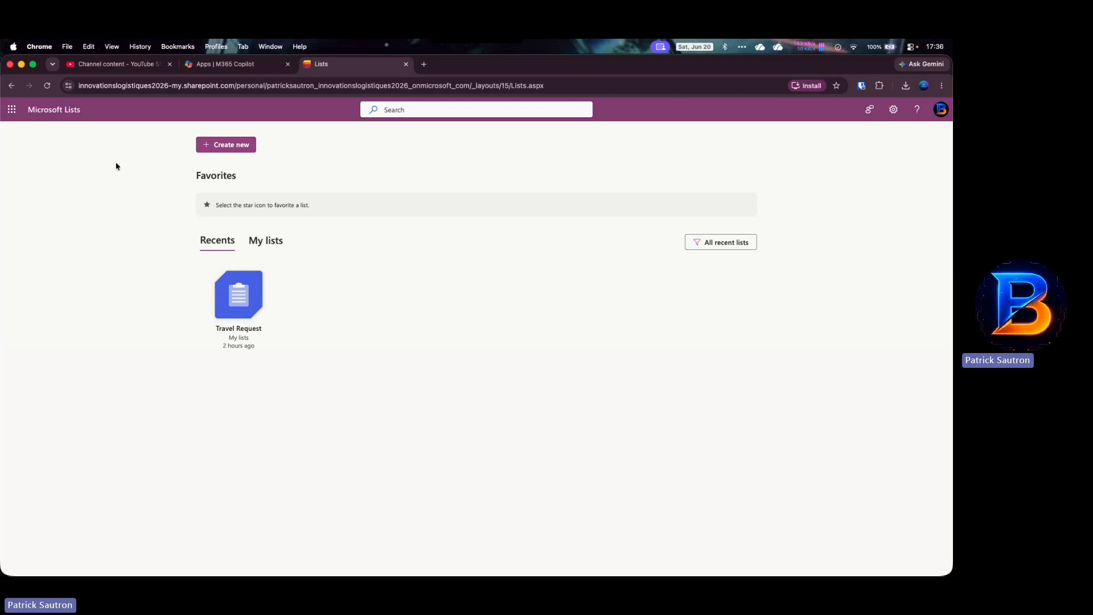
- Create a blank list from scratch named 'Employees'
{"action": "left_click", "coordinate": [222, 145]}
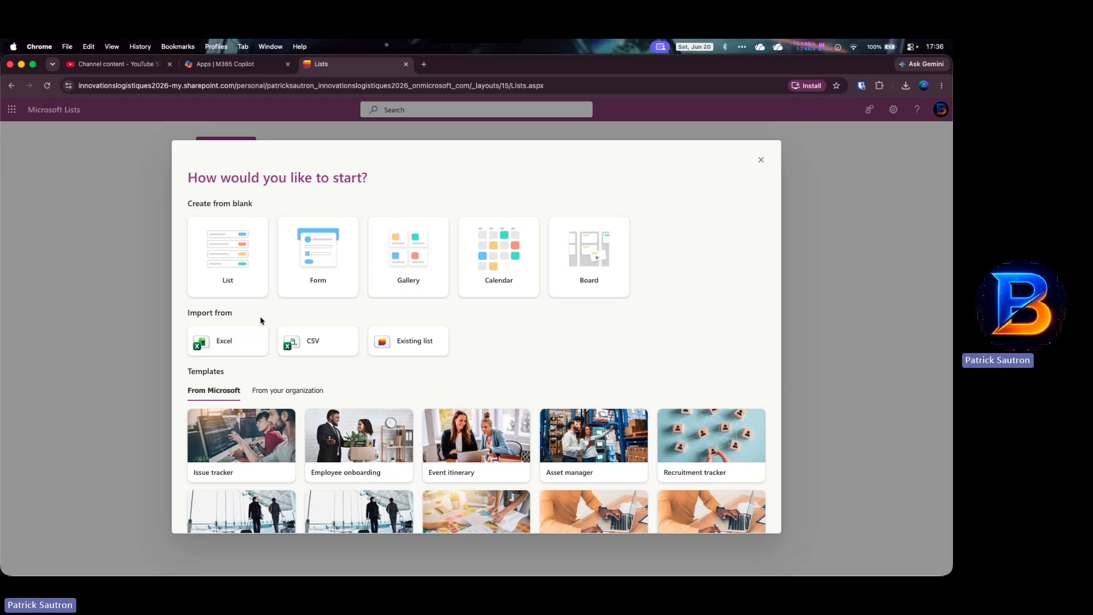
{"action": "left_click", "coordinate": [239, 263]}
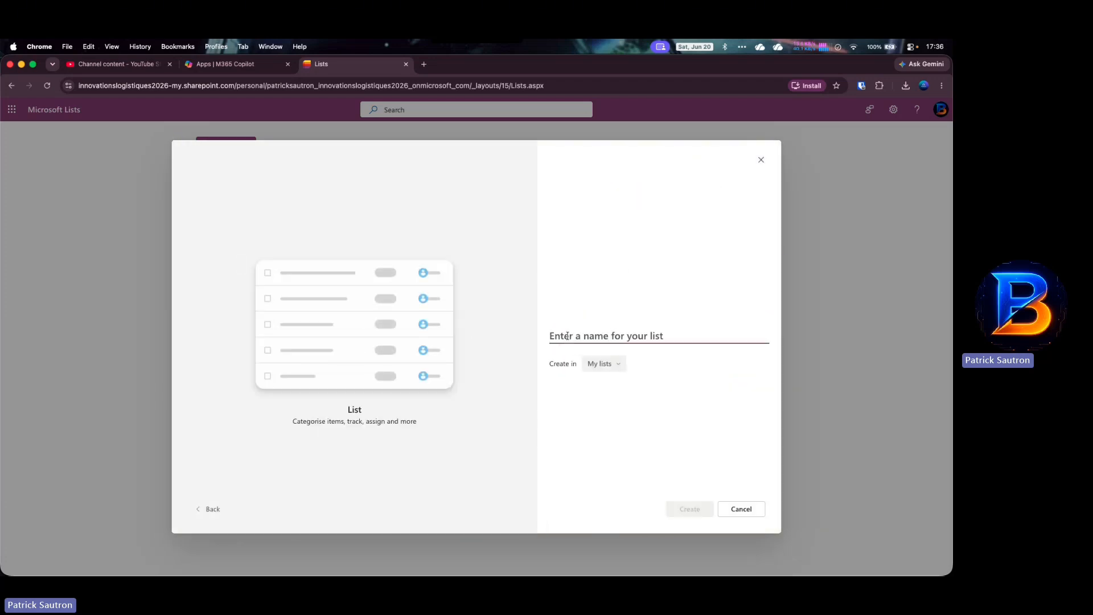
{"action": "type", "text": "Emp"}
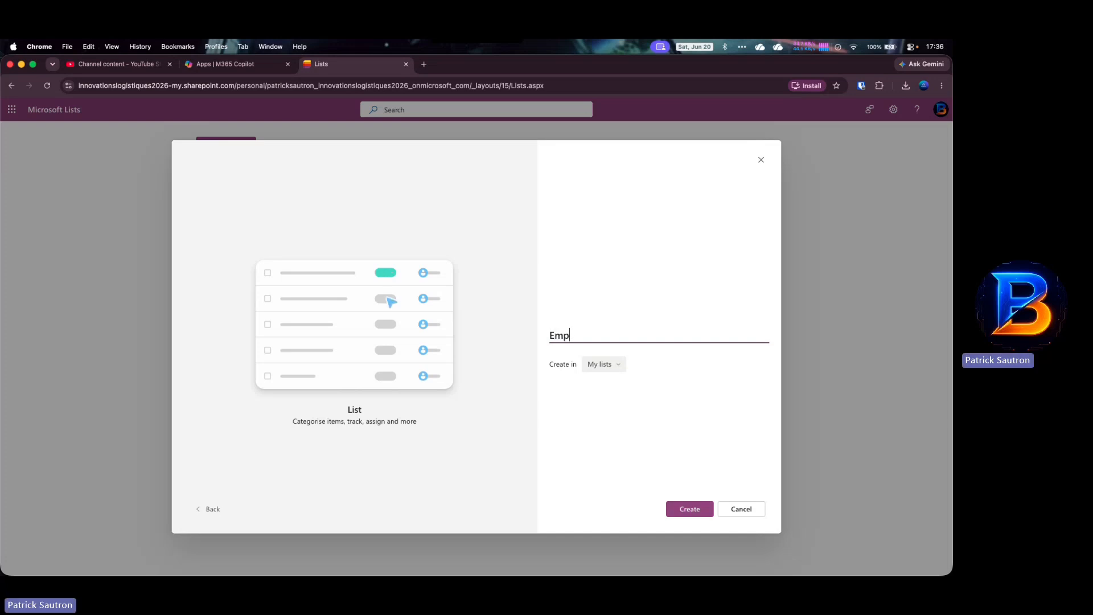
{"action": "type", "text": "loyees"}
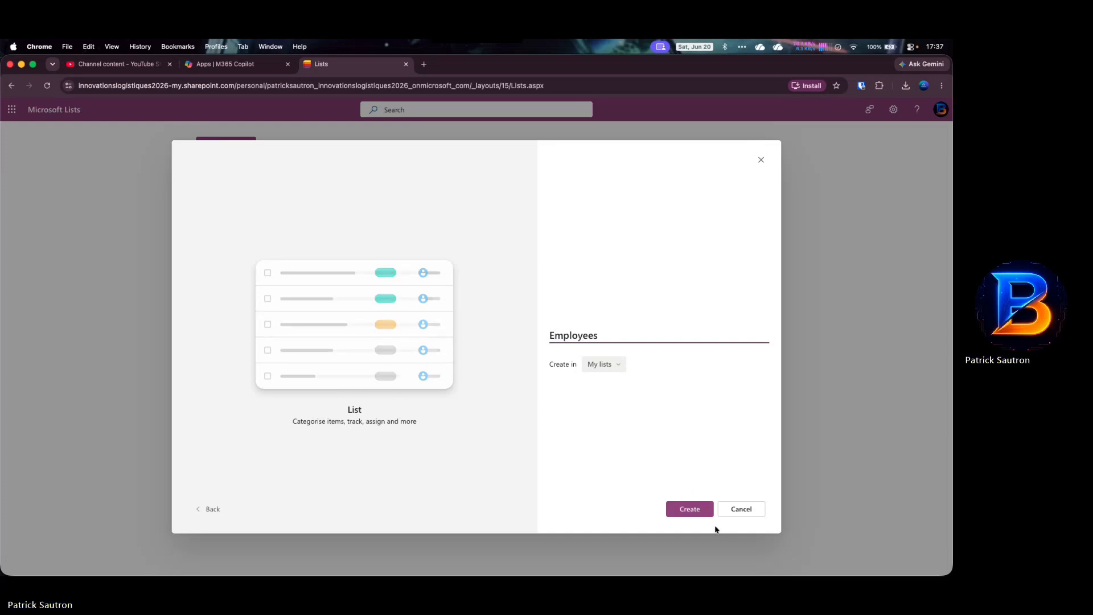
{"action": "left_click", "coordinate": [701, 512]}
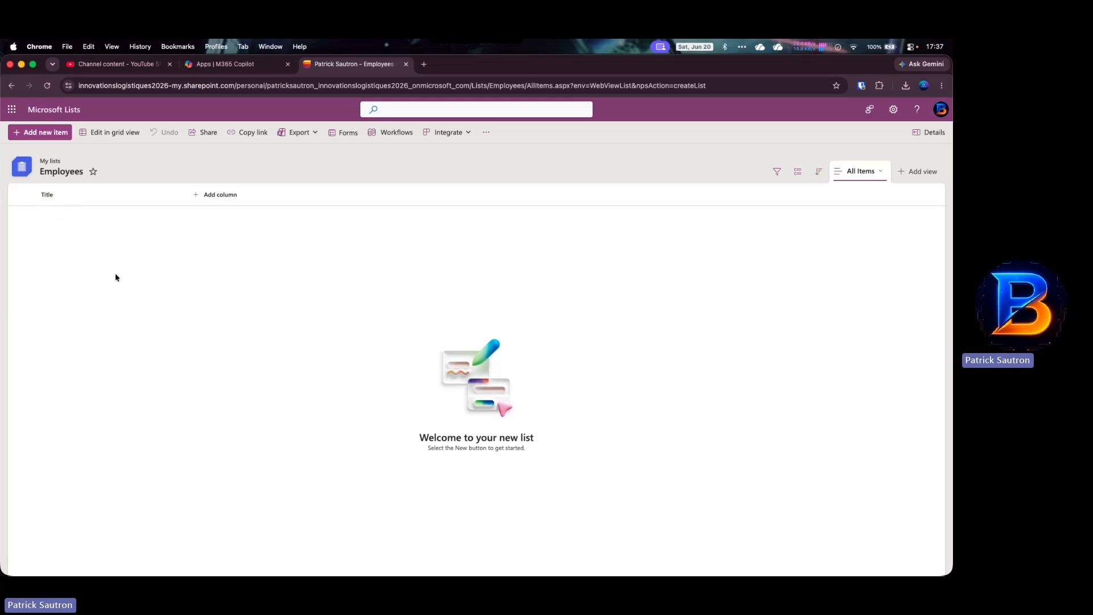
- Add a single line of text column 'Position' to Employees, set to require a value
{"action": "left_click", "coordinate": [197, 197]}
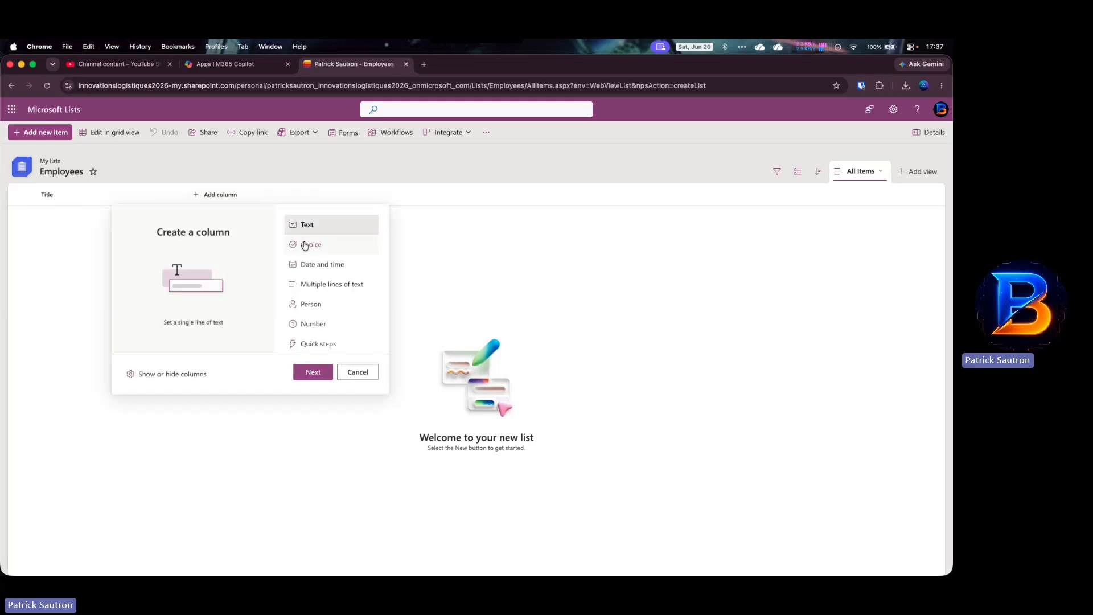
{"action": "left_click", "coordinate": [317, 371]}
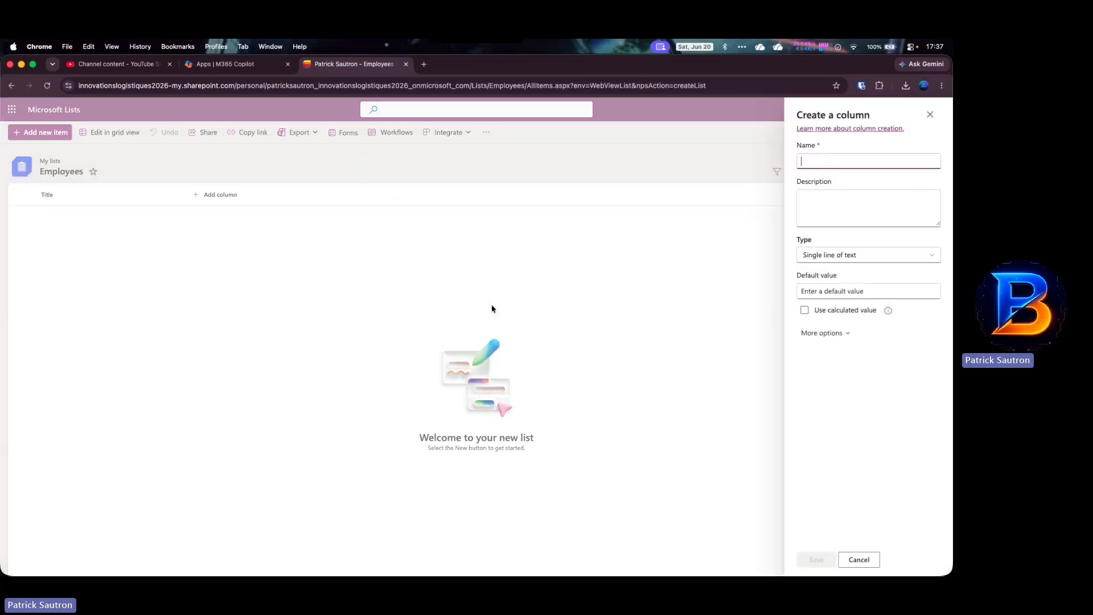
{"action": "type", "text": "POsition"}
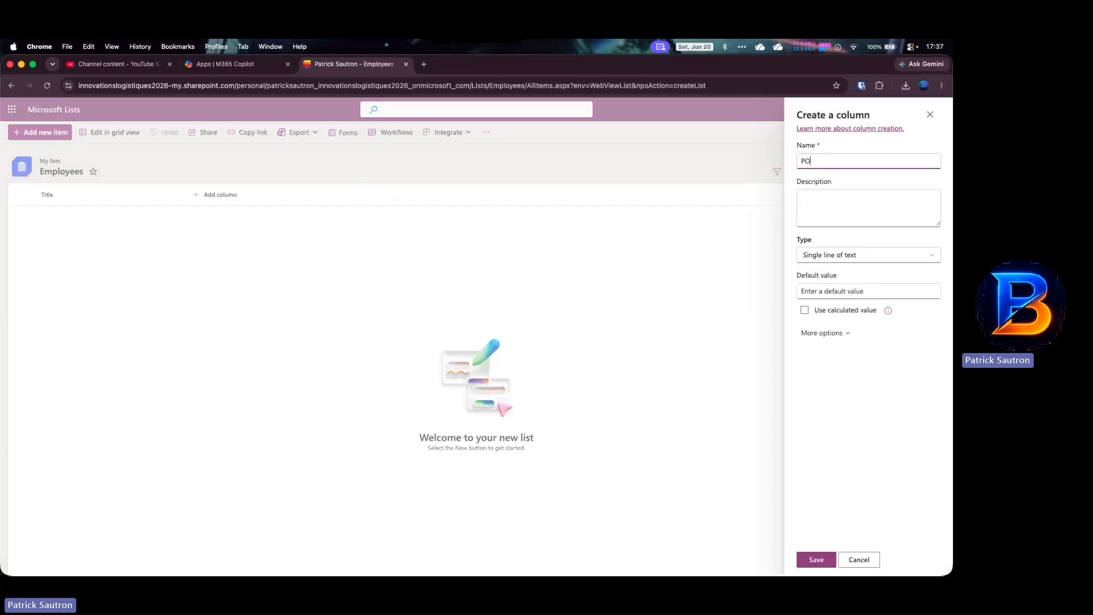
{"action": "key", "text": "BackSpace"}
{"action": "key", "text": "BackSpace"}
{"action": "key", "text": "BackSpace"}
{"action": "key", "text": "BackSpace"}
{"action": "key", "text": "BackSpace"}
{"action": "key", "text": "BackSpace"}
{"action": "type", "text": "osition"}
{"action": "left_click", "coordinate": [845, 335]}
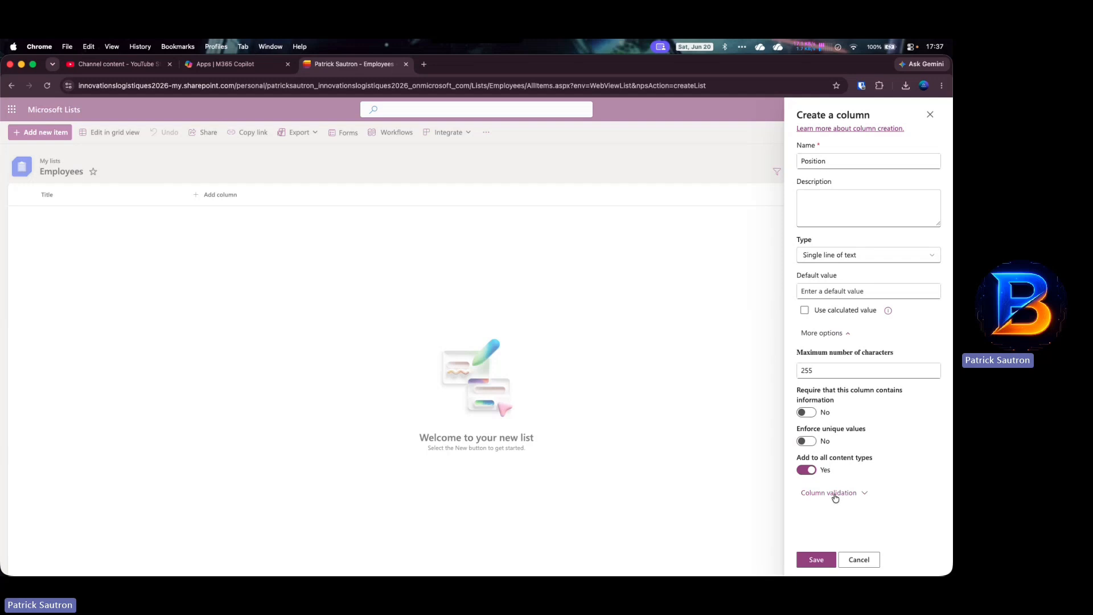
{"action": "left_click", "coordinate": [810, 415]}
{"action": "left_click", "coordinate": [818, 560]}
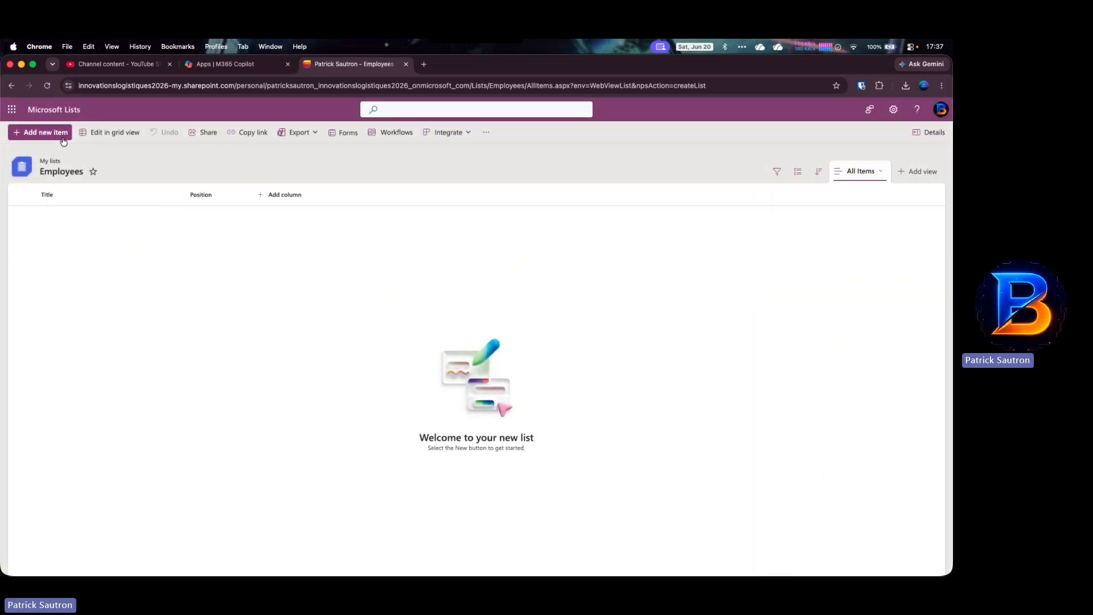
- Add an employee entry with the person's name and Position 'Head of Logistics'
{"action": "left_click", "coordinate": [46, 133]}
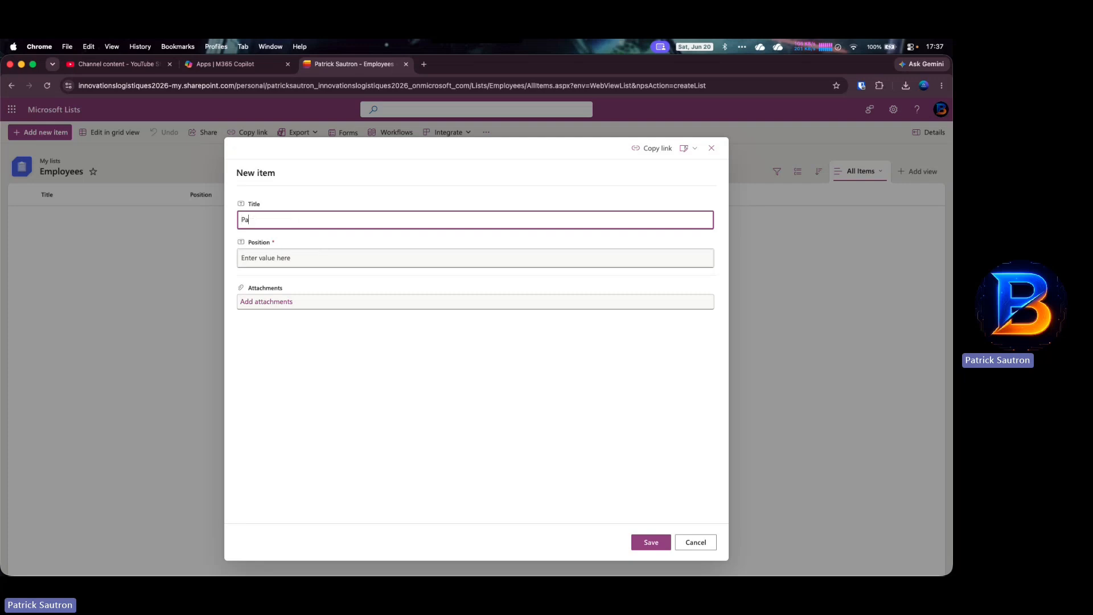
{"action": "left_click", "coordinate": [299, 258]}
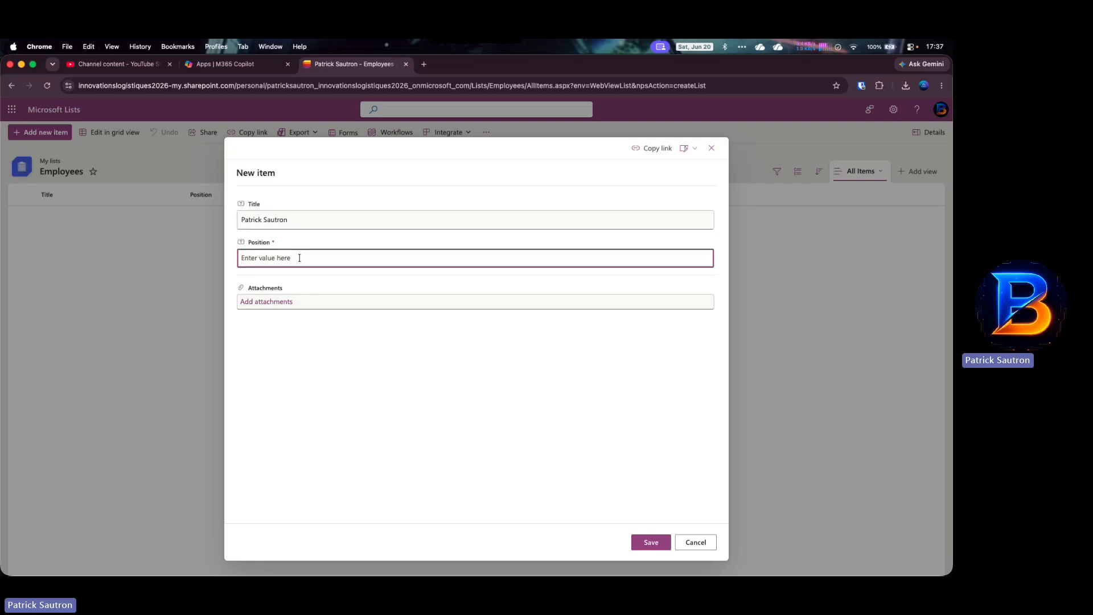
{"action": "type", "text": "CE"}
{"action": "key", "text": "BackSpace"}
{"action": "key", "text": "BackSpace"}
{"action": "type", "text": "Head of Logsistics"}
{"action": "left_click", "coordinate": [651, 542]}
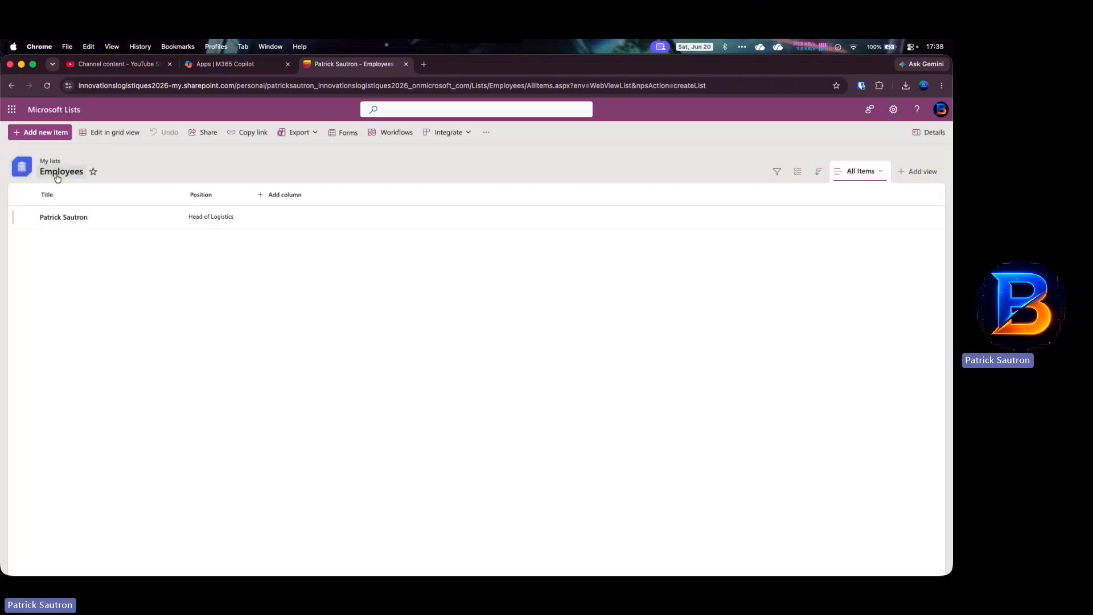
- Add the item 'Employee2' with Position 'Finance manager'
{"action": "left_click", "coordinate": [51, 135]}
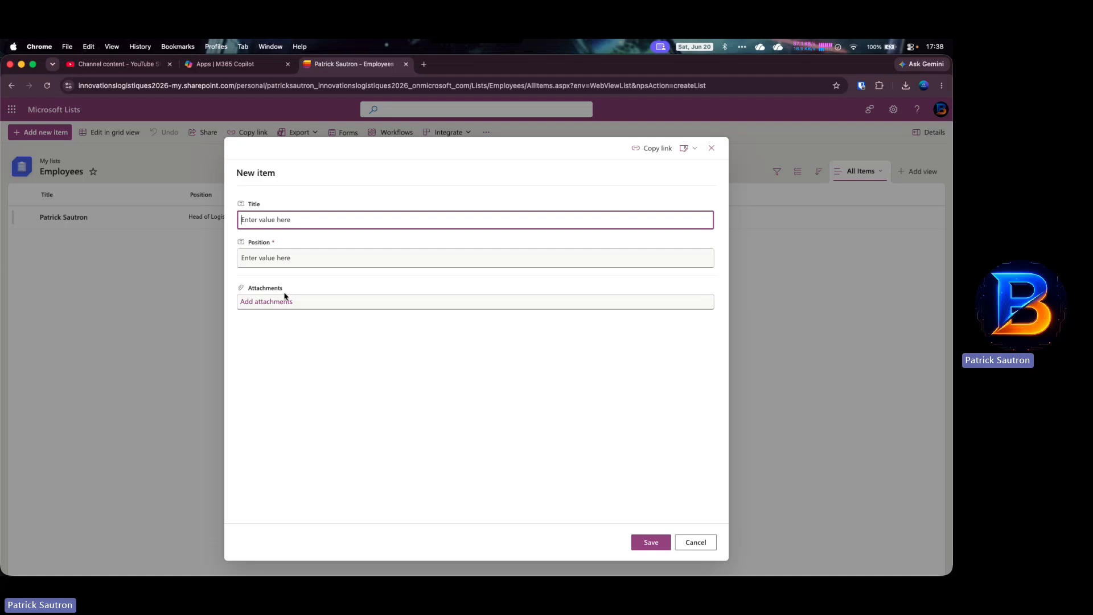
{"action": "type", "text": "Employy"}
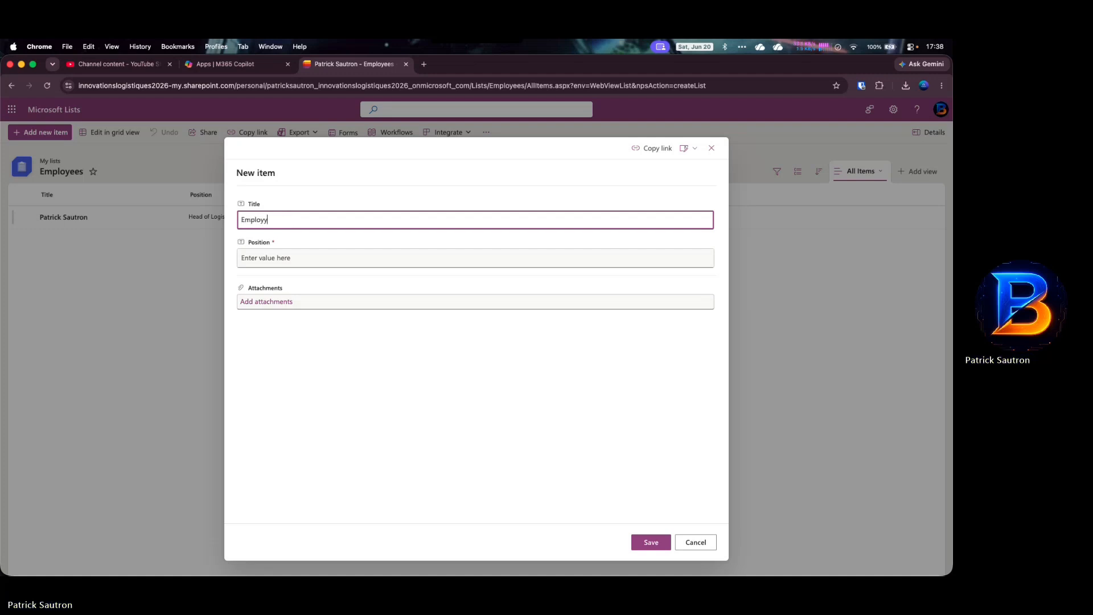
{"action": "type", "text": "2"}
{"action": "left_click", "coordinate": [281, 259]}
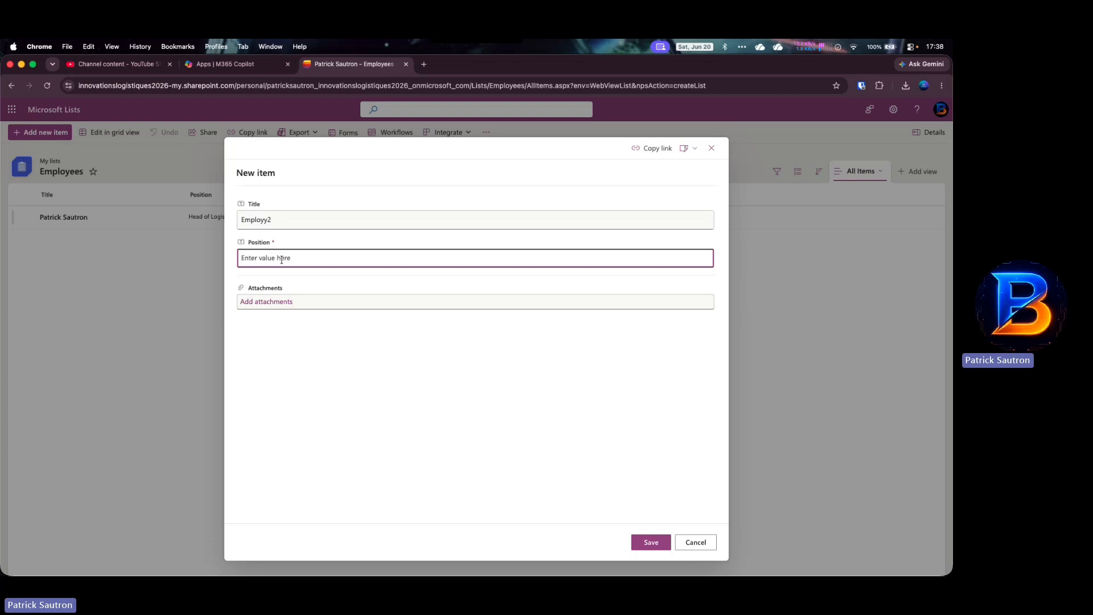
{"action": "key", "text": "shift+Tab"}
{"action": "key", "text": "Right"}
{"action": "key", "text": "BackSpace"}
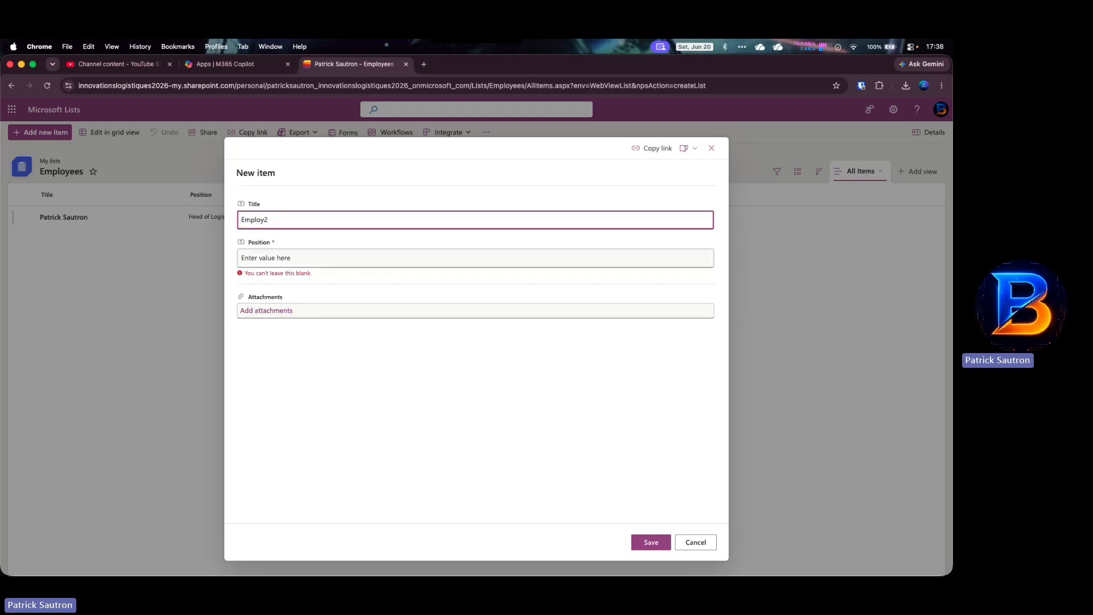
{"action": "type", "text": "ee"}
{"action": "left_click", "coordinate": [277, 260]}
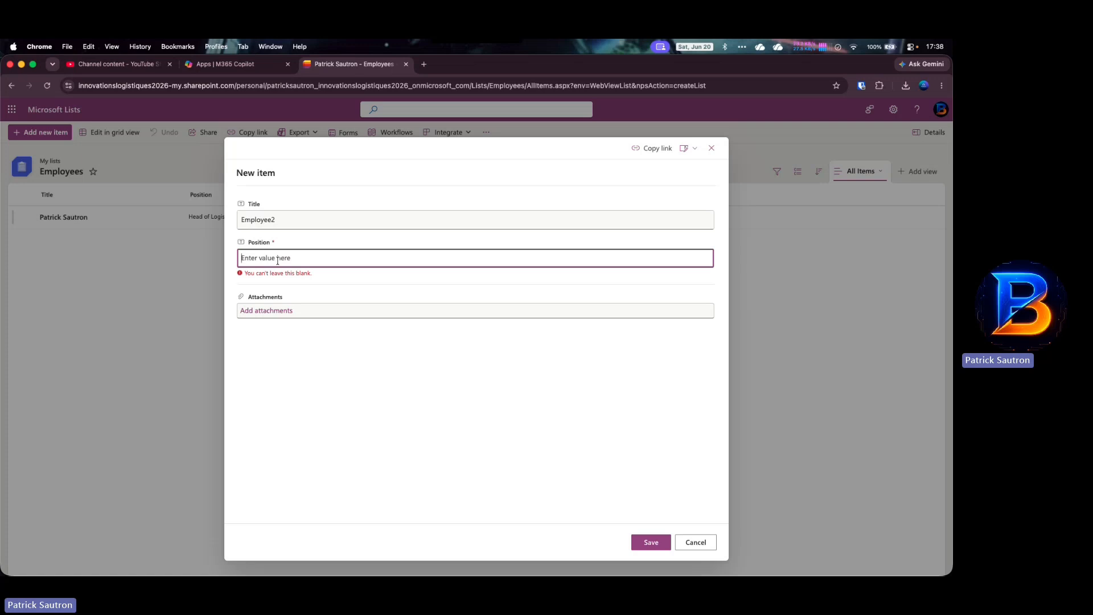
{"action": "type", "text": "Finance"}
{"action": "type", "text": "manager"}
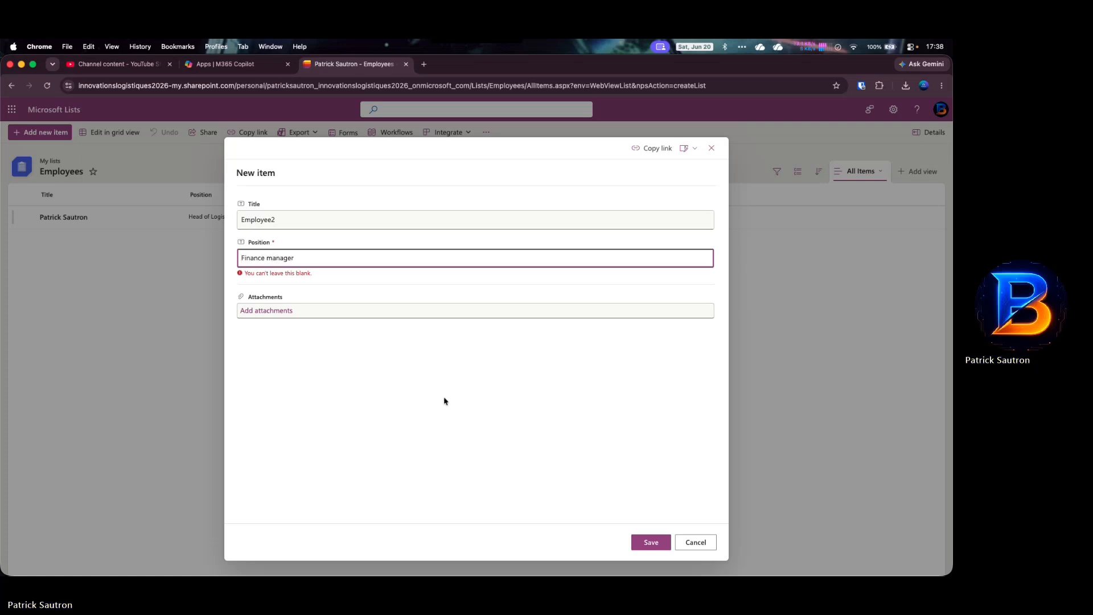
{"action": "left_click", "coordinate": [650, 542]}
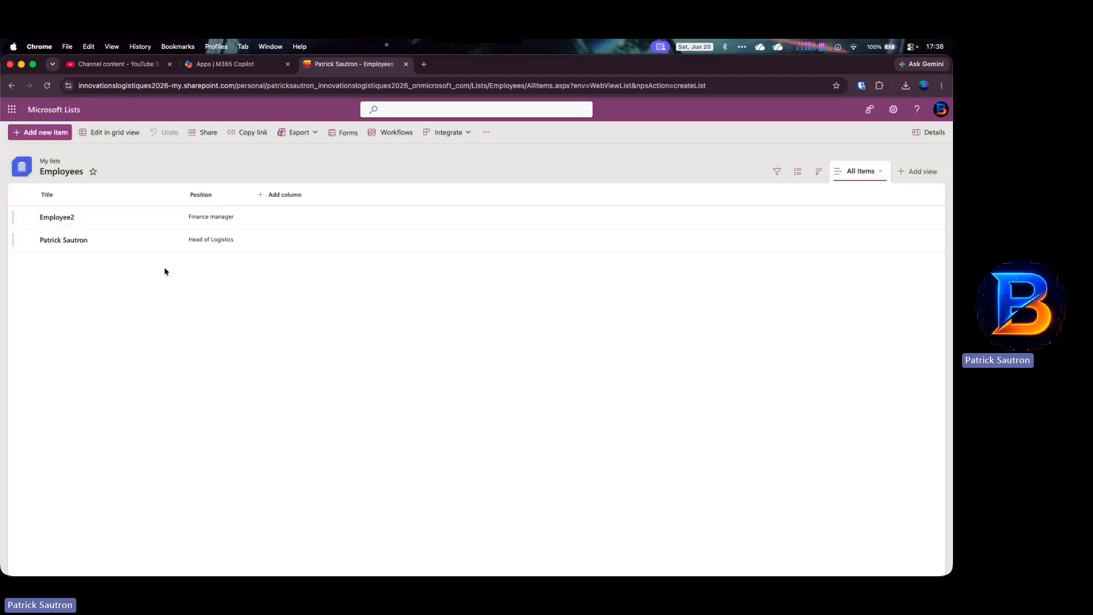
- Add the item 'Employee3' with Position 'Admin manager'
{"action": "left_click", "coordinate": [39, 132]}
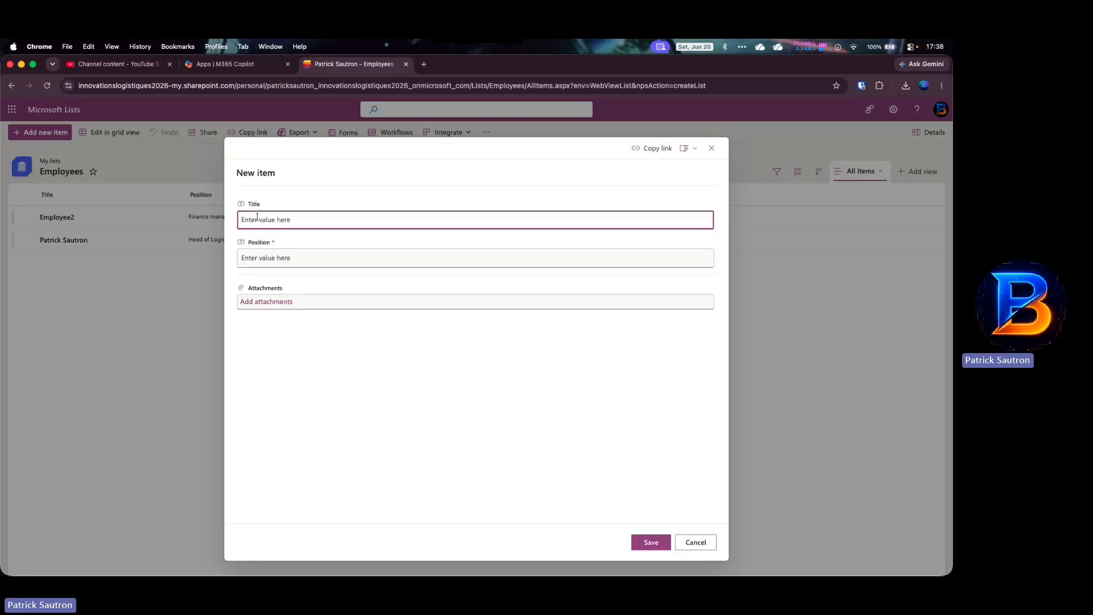
{"action": "type", "text": "Emplpyee"}
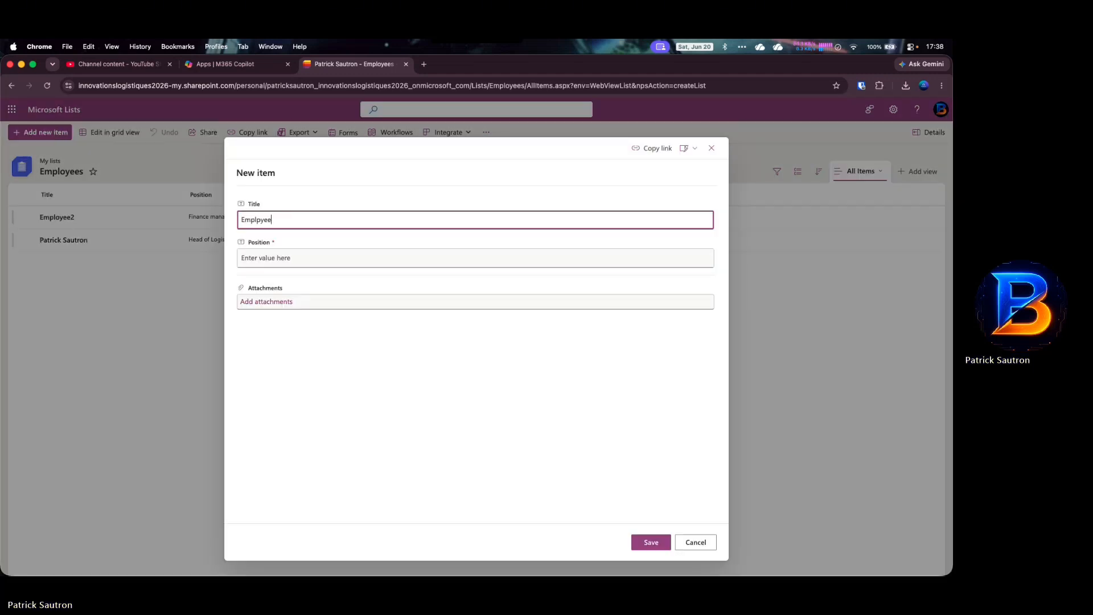
{"action": "key", "text": "BackSpace"}
{"action": "type", "text": "oyee3"}
{"action": "key", "text": "Tab"}
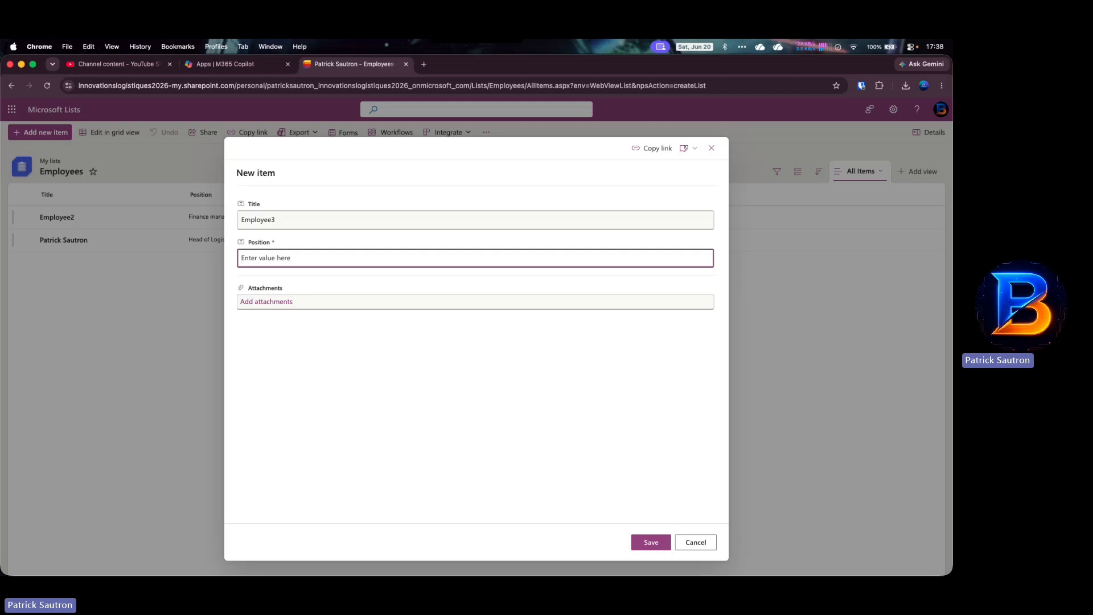
{"action": "type", "text": "Admoin"}
{"action": "key", "text": "BackSpace"}
{"action": "key", "text": "BackSpace"}
{"action": "key", "text": "BackSpace"}
{"action": "key", "text": "BackSpace"}
{"action": "type", "text": "in m"}
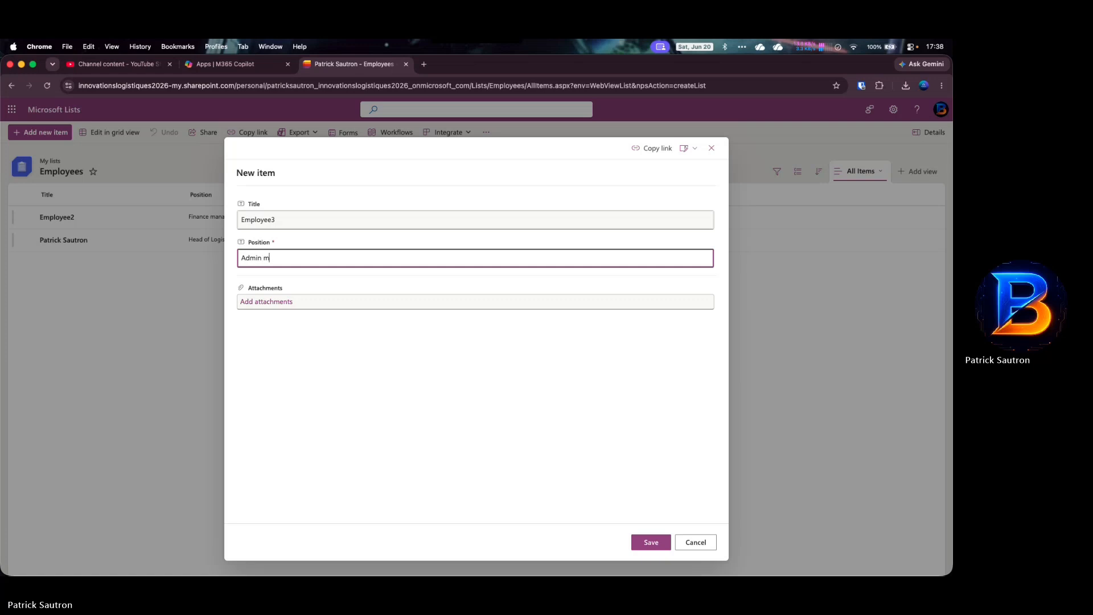
{"action": "type", "text": "anager"}
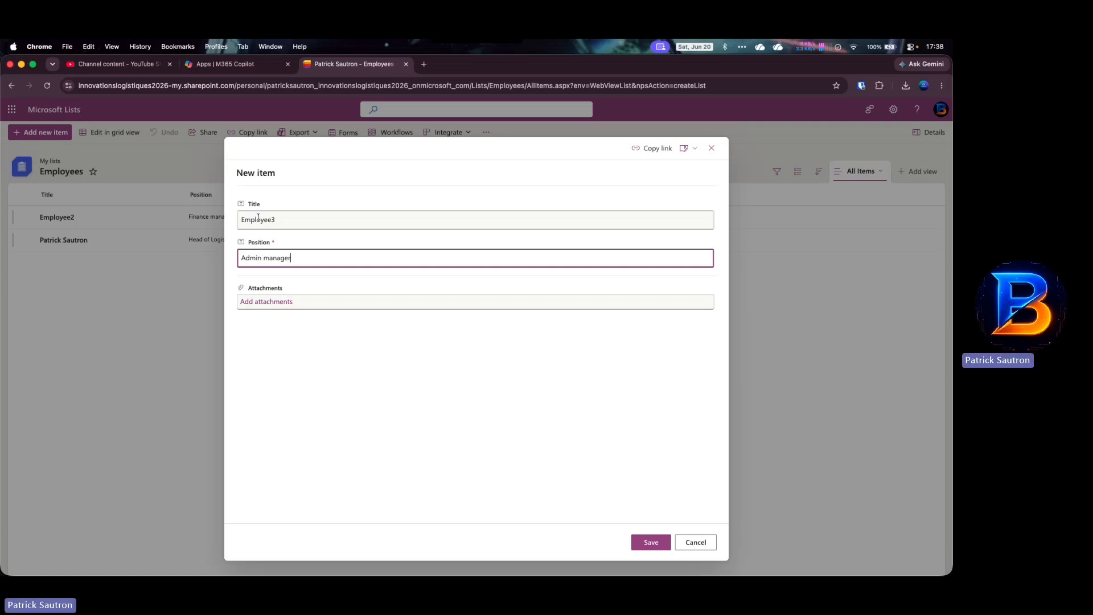
{"action": "left_click", "coordinate": [657, 543]}
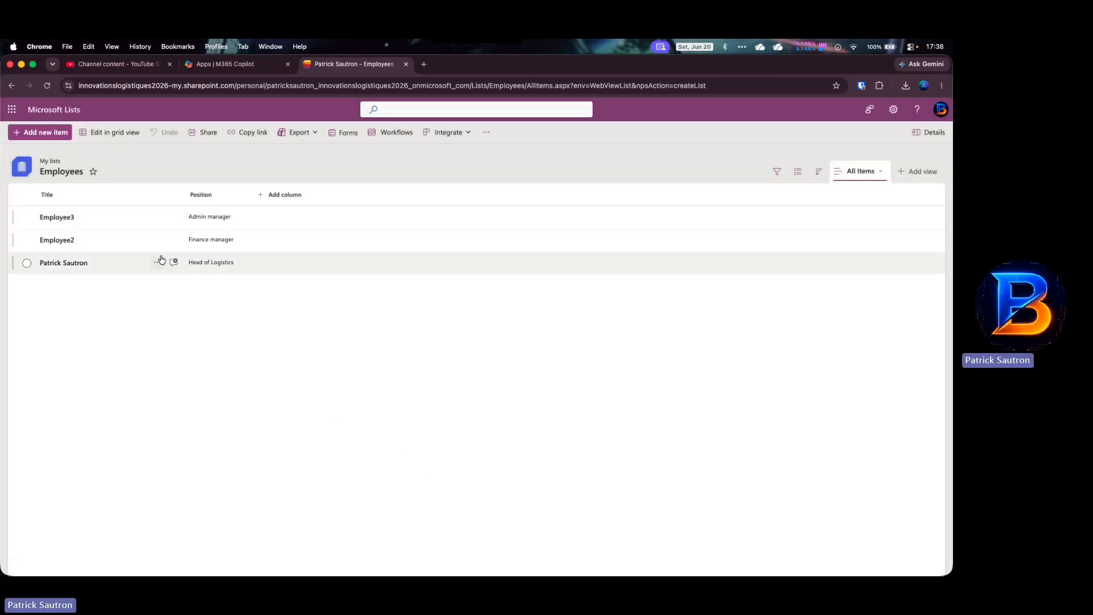
{"action": "left_click", "coordinate": [51, 111]}
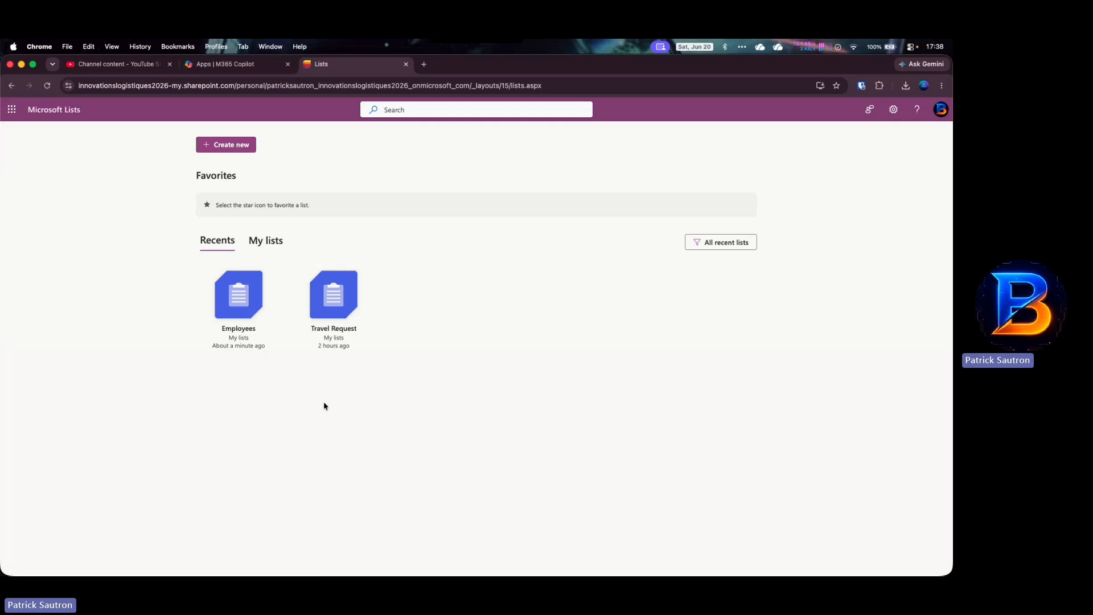
- Create a blank list titled 'Warehouse Locations' with only the default Title column
{"action": "left_click", "coordinate": [233, 146]}
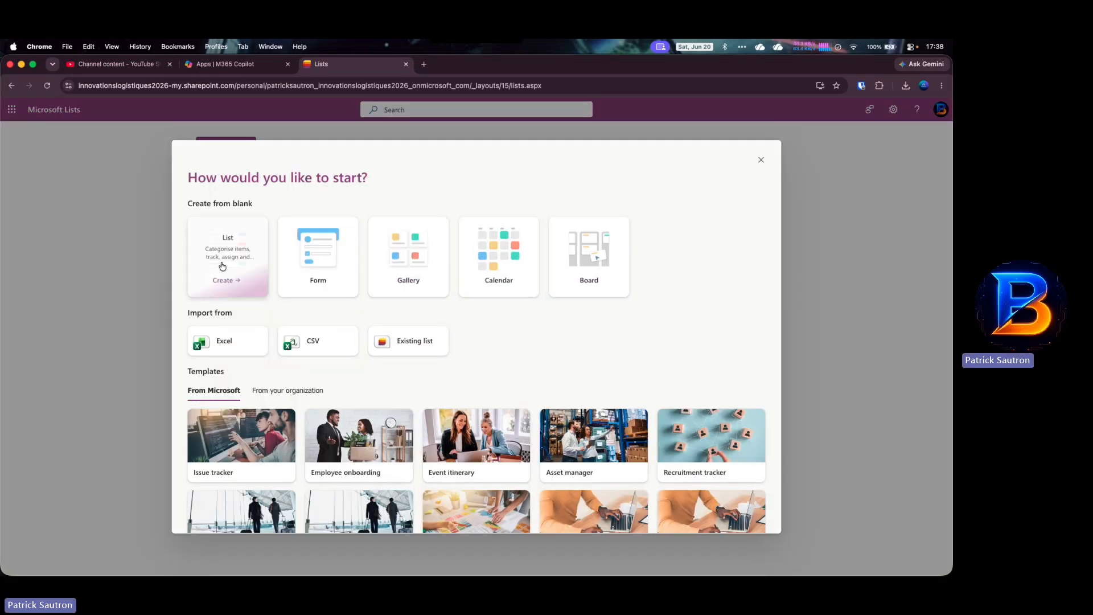
{"action": "left_click", "coordinate": [216, 262]}
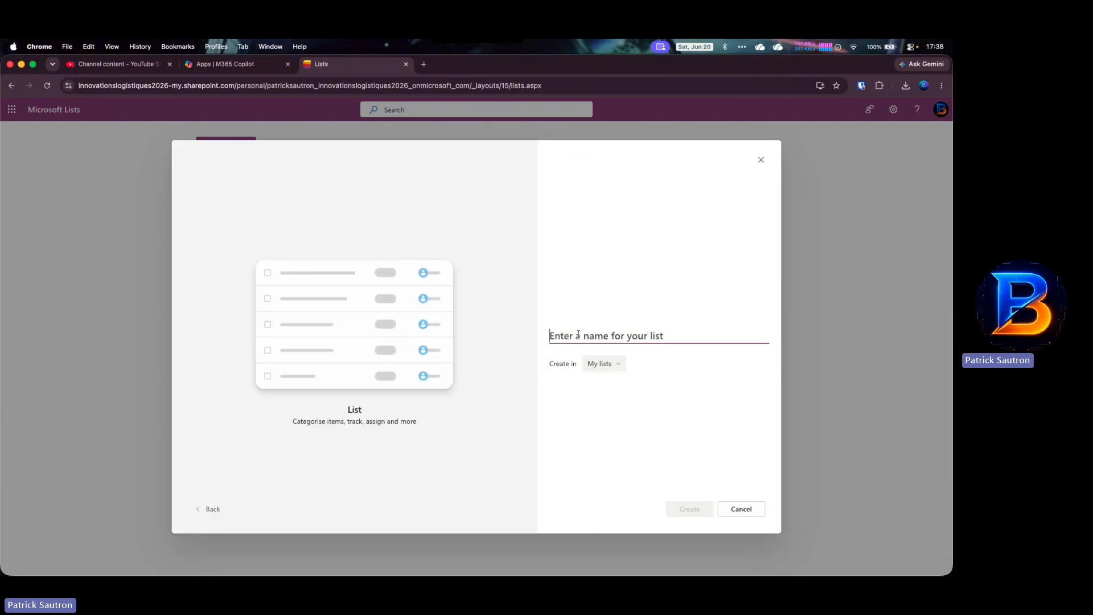
{"action": "type", "text": "Warehous"}
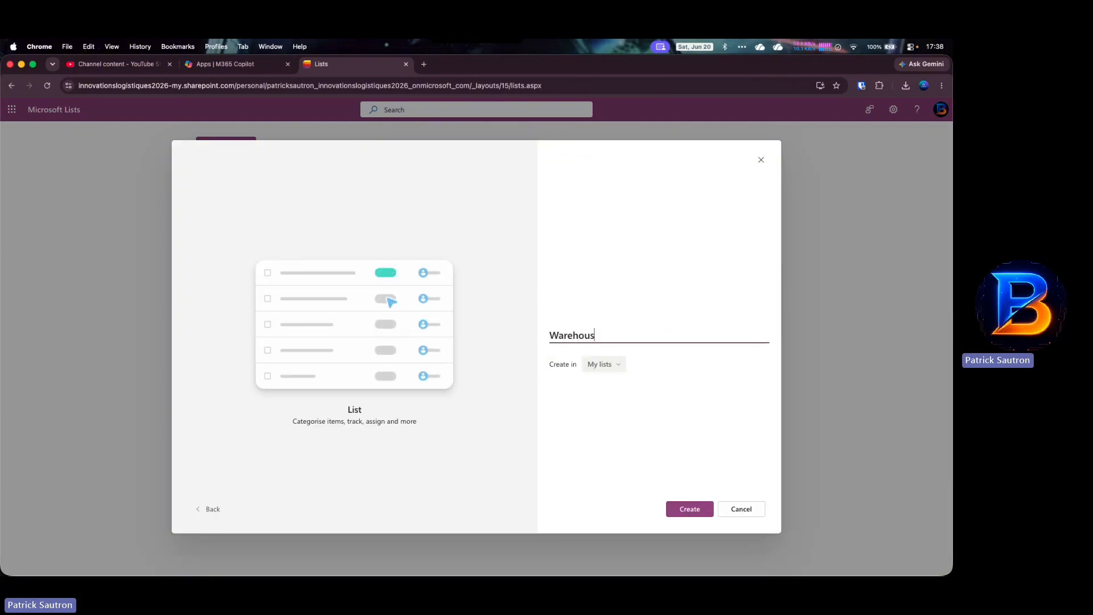
{"action": "type", "text": "e Location"}
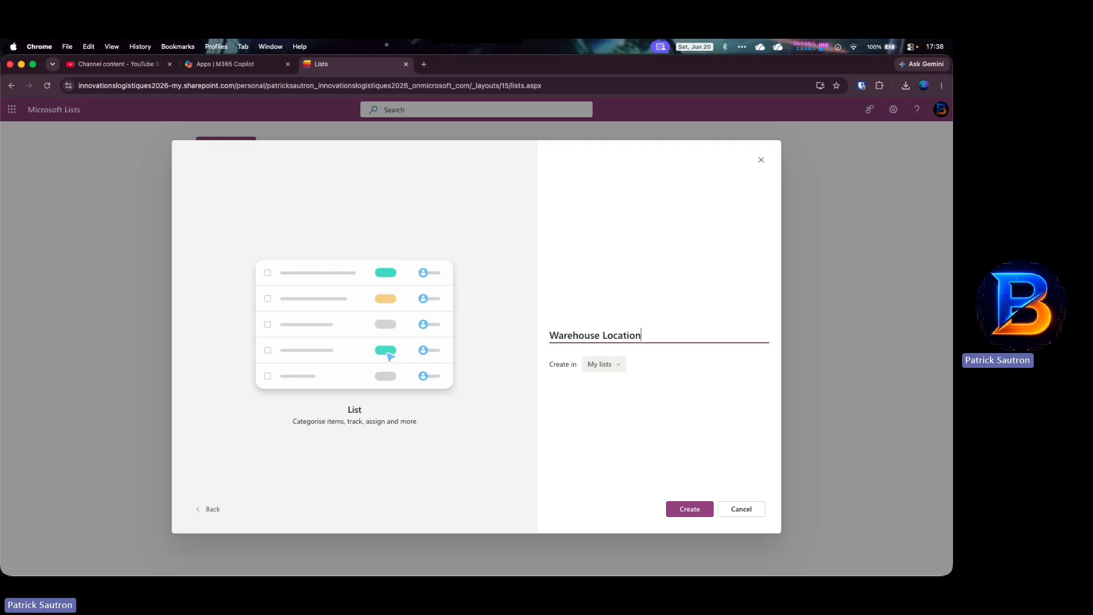
{"action": "type", "text": "s"}
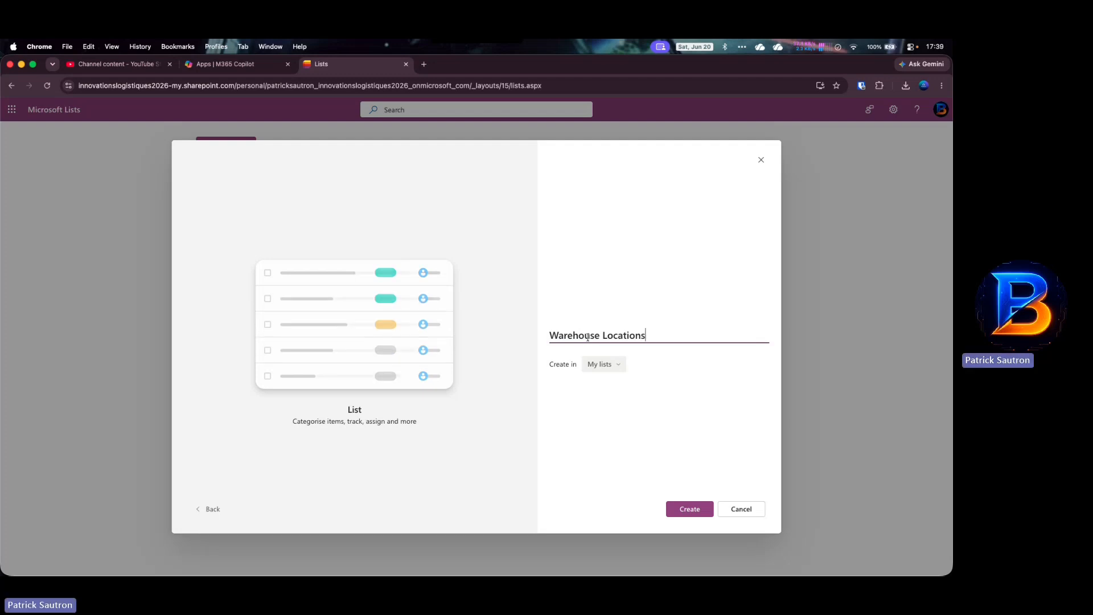
{"action": "left_click", "coordinate": [690, 509]}
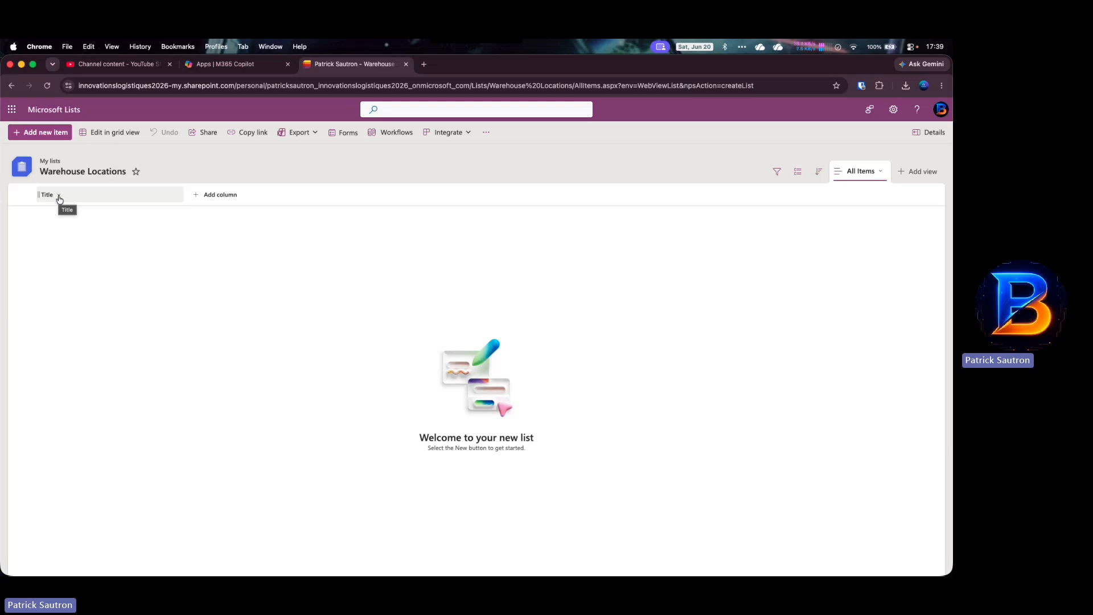
- Add Paris and London as items in Warehouse Locations
{"action": "left_click", "coordinate": [60, 133]}
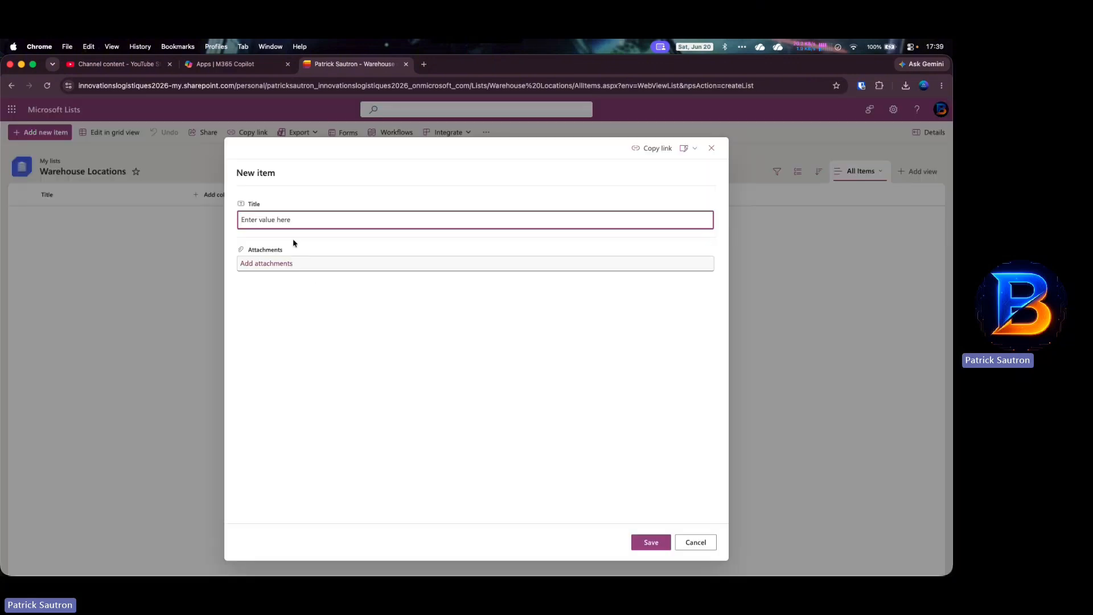
{"action": "type", "text": "Paris"}
{"action": "left_click", "coordinate": [647, 538]}
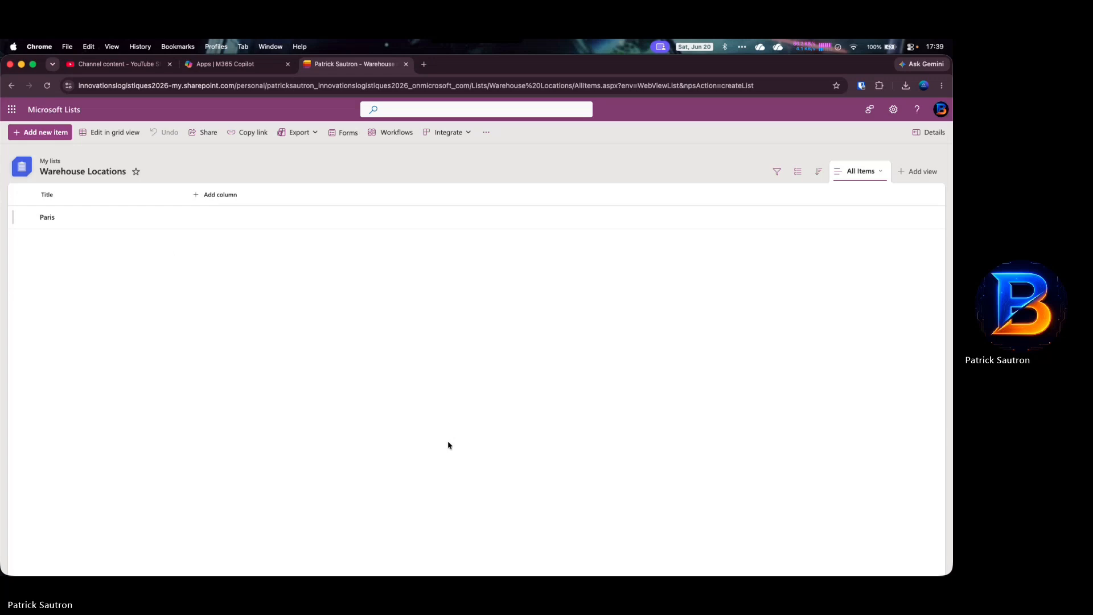
{"action": "left_click", "coordinate": [60, 133]}
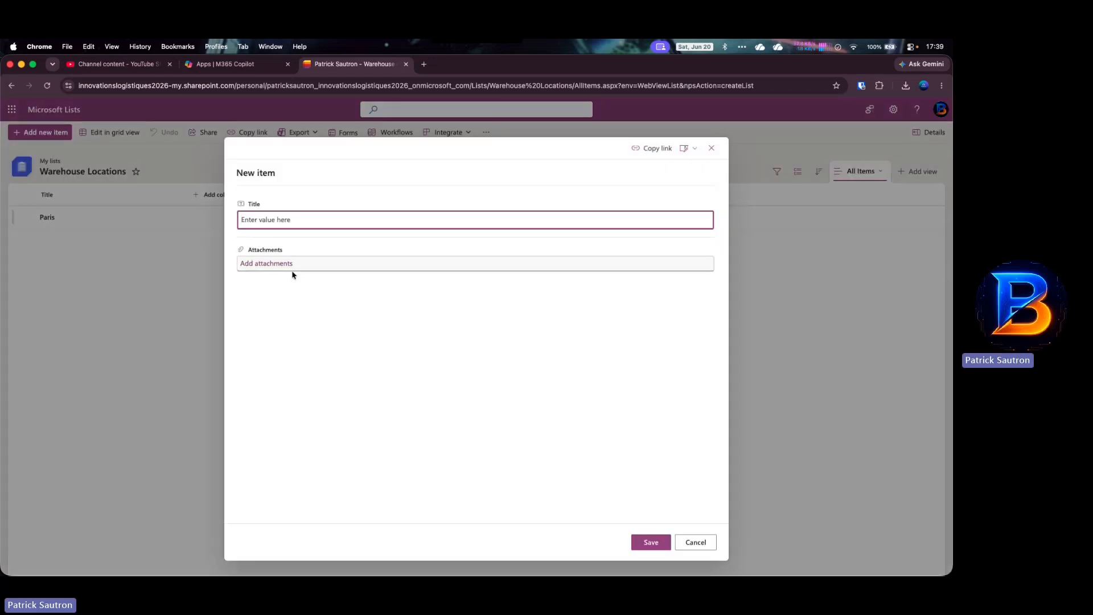
{"action": "type", "text": "London"}
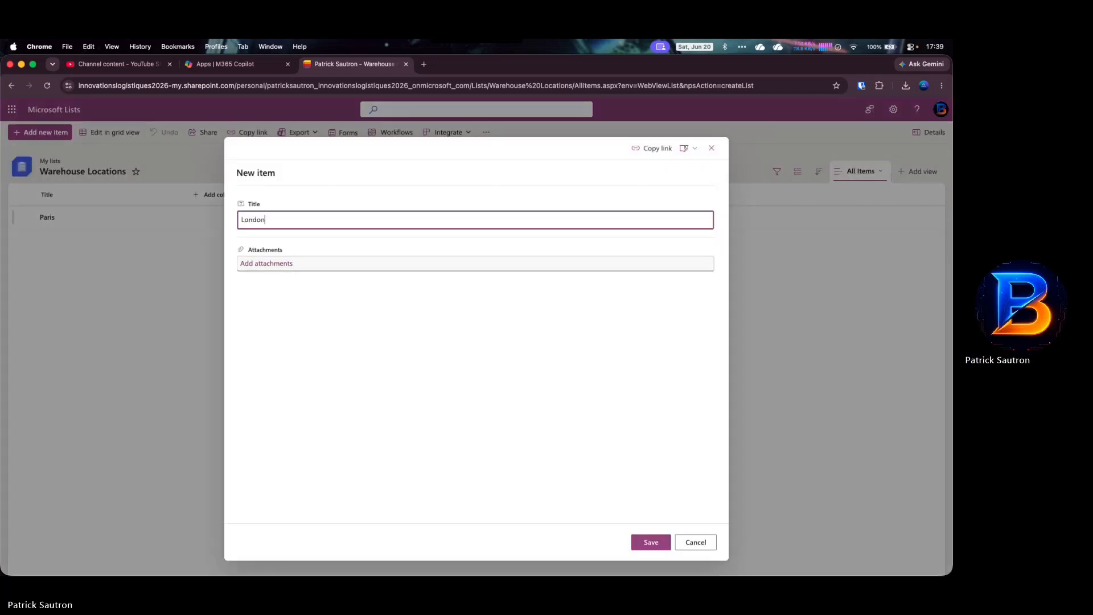
{"action": "left_click", "coordinate": [655, 541]}
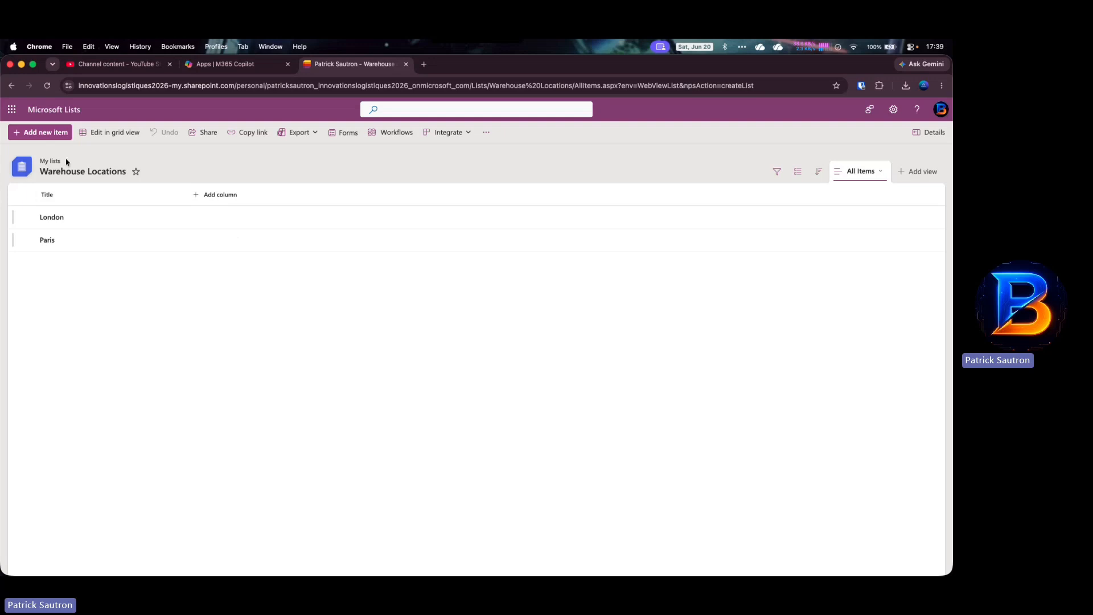
- Add Rome and Washington as items in Warehouse Locations
{"action": "left_click", "coordinate": [46, 134]}
{"action": "type", "text": "Rome"}
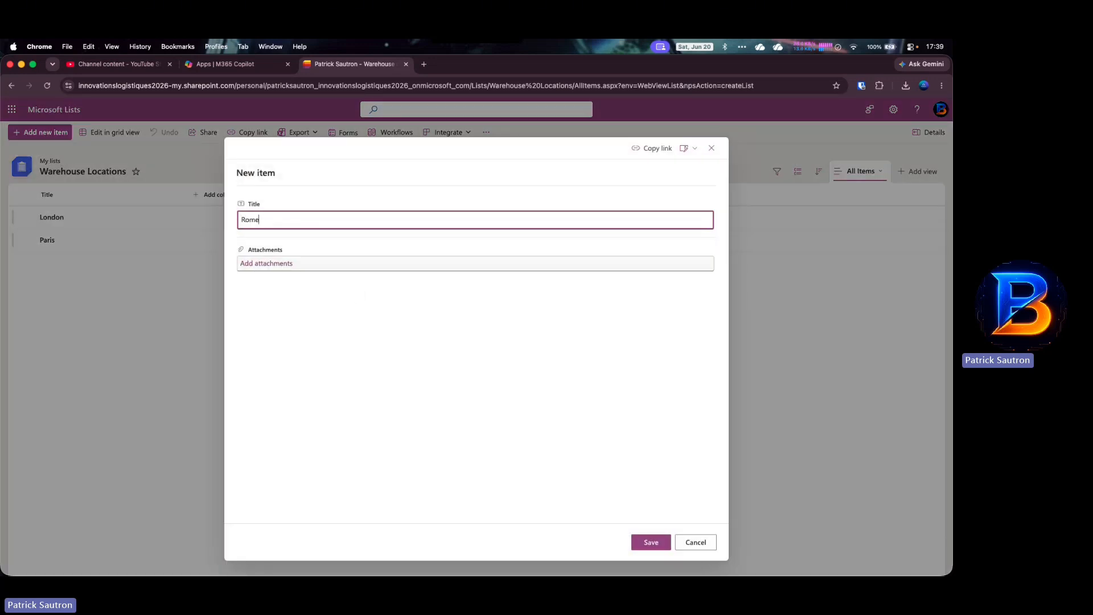
{"action": "left_click", "coordinate": [651, 542]}
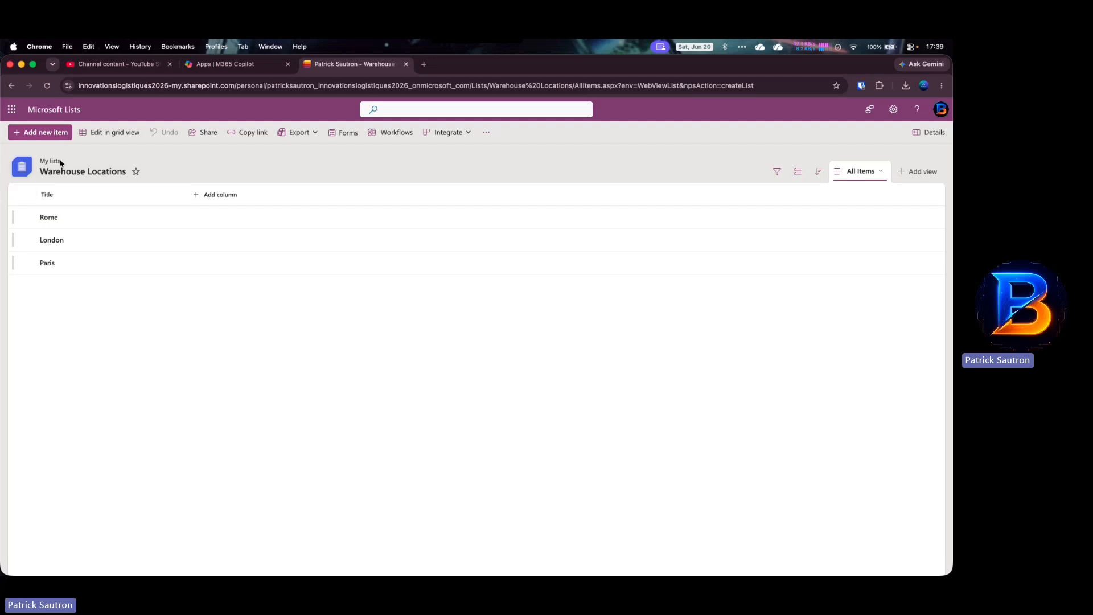
{"action": "left_click", "coordinate": [50, 133]}
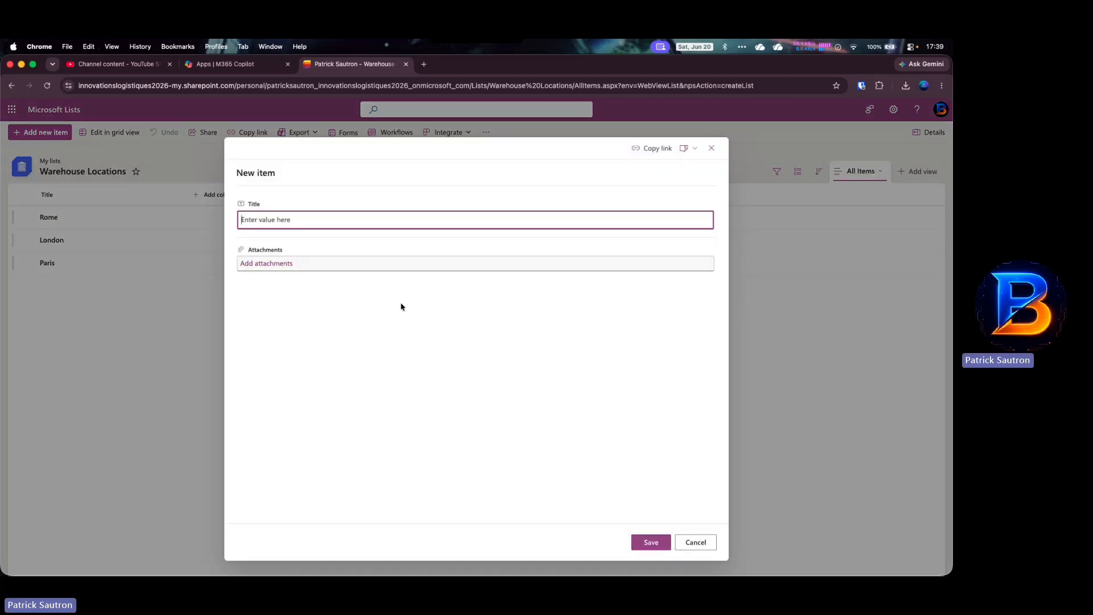
{"action": "type", "text": "w"}
{"action": "key", "text": "BackSpace"}
{"action": "type", "text": "Washington"}
{"action": "left_click", "coordinate": [649, 543]}
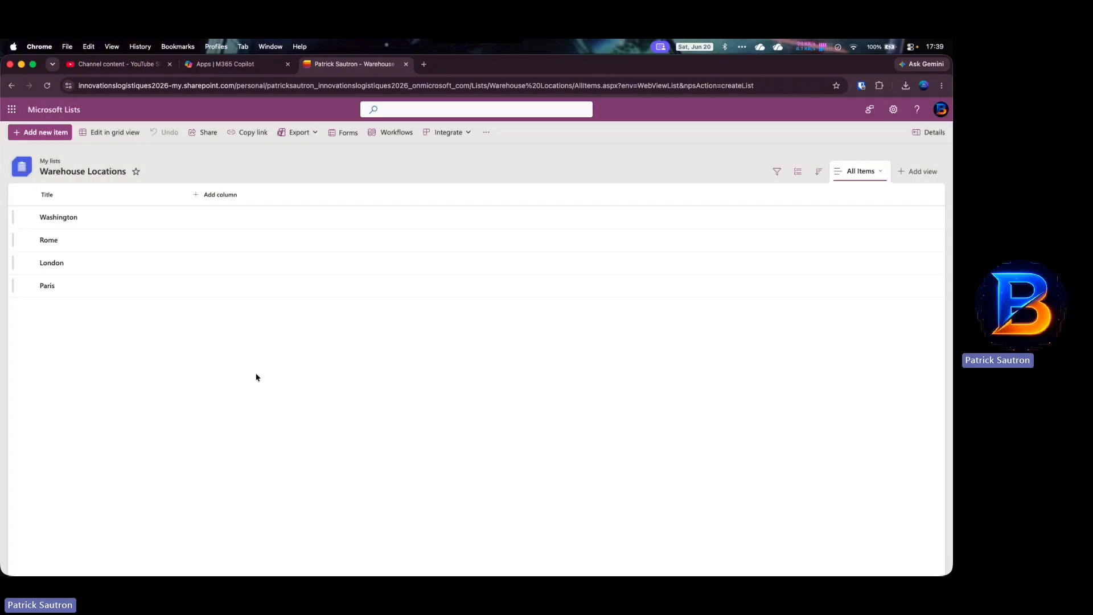
{"action": "left_click", "coordinate": [46, 109]}
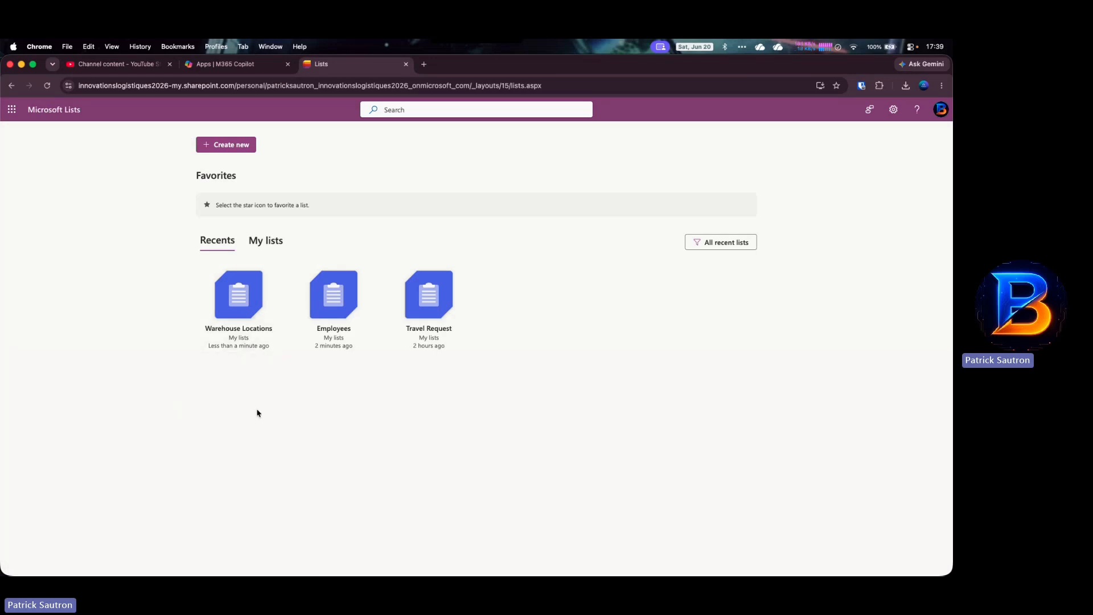
- Create a blank list called 'Stock' with only the default Title column
{"action": "left_click", "coordinate": [238, 144]}
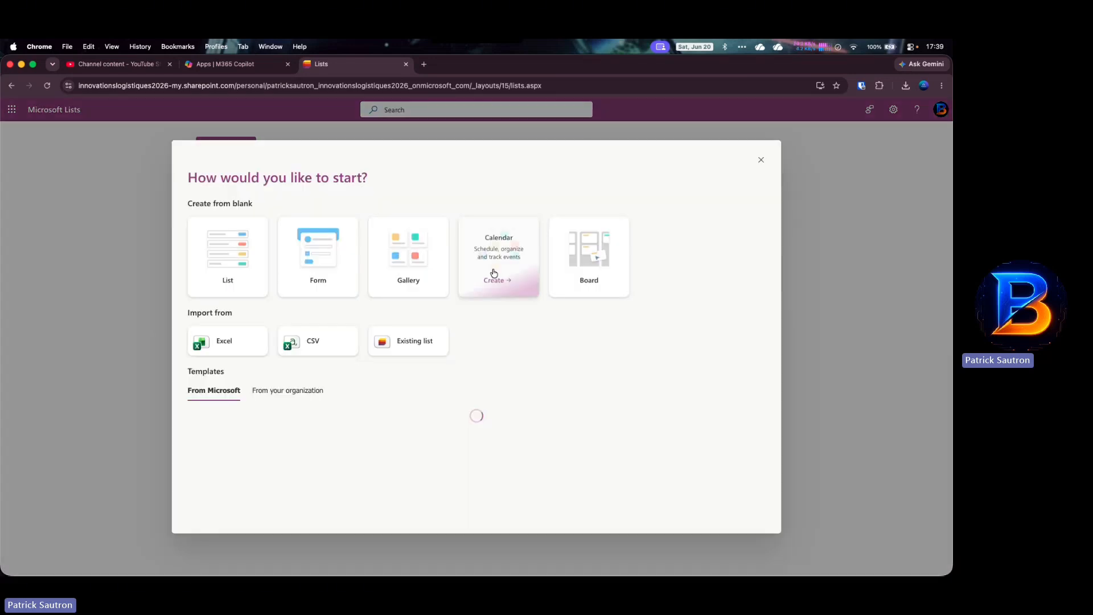
{"action": "left_click", "coordinate": [227, 257]}
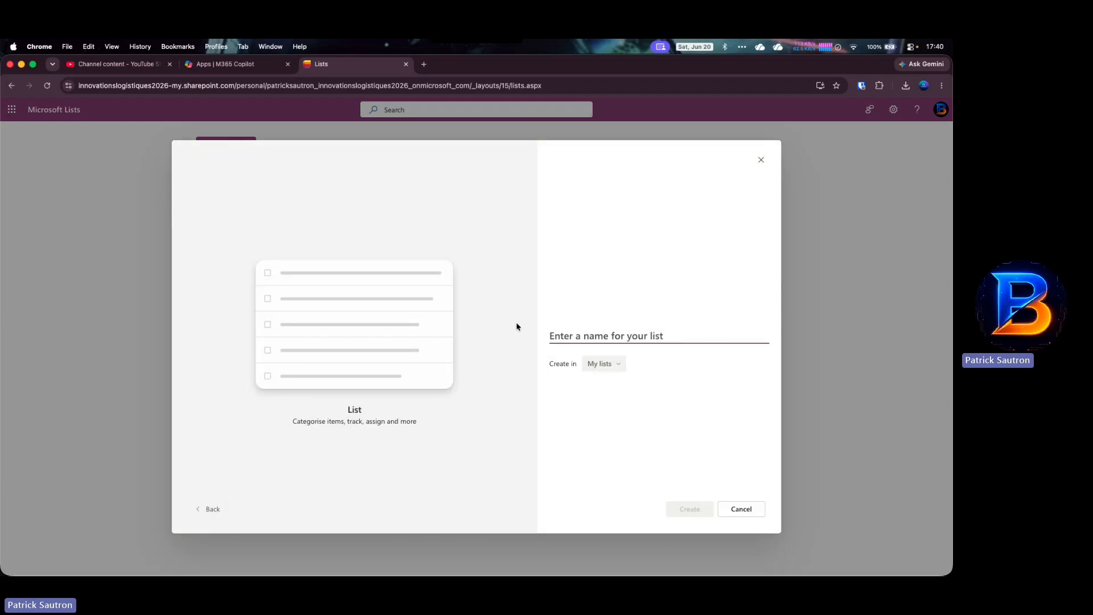
{"action": "type", "text": "Stock"}
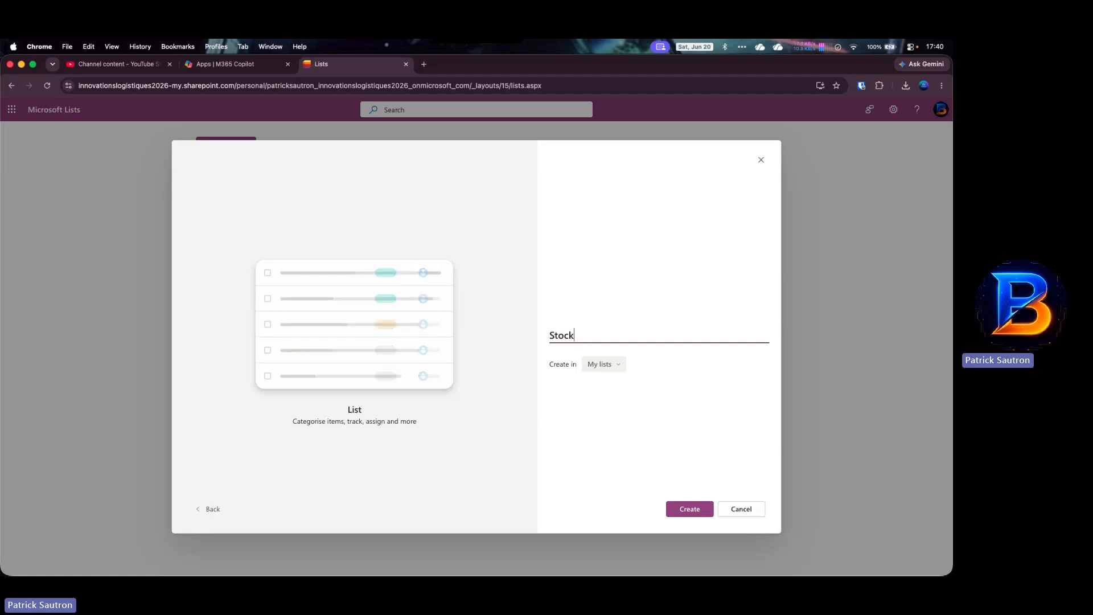
{"action": "left_click", "coordinate": [682, 508]}
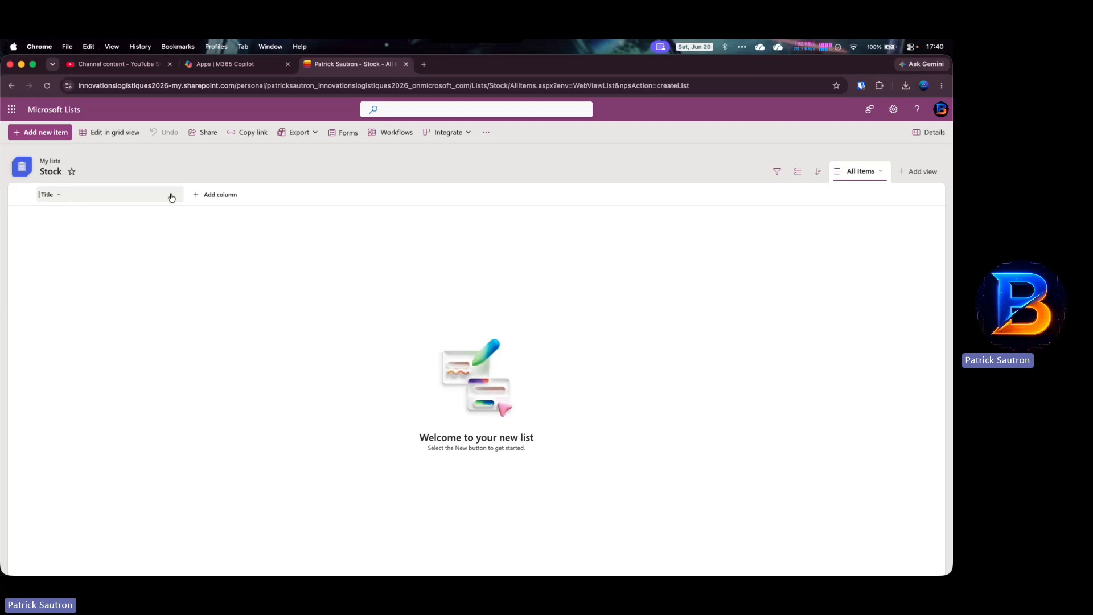
- Start a new Lookup column in Stock named WarehouseLocation
{"action": "left_click", "coordinate": [196, 196]}
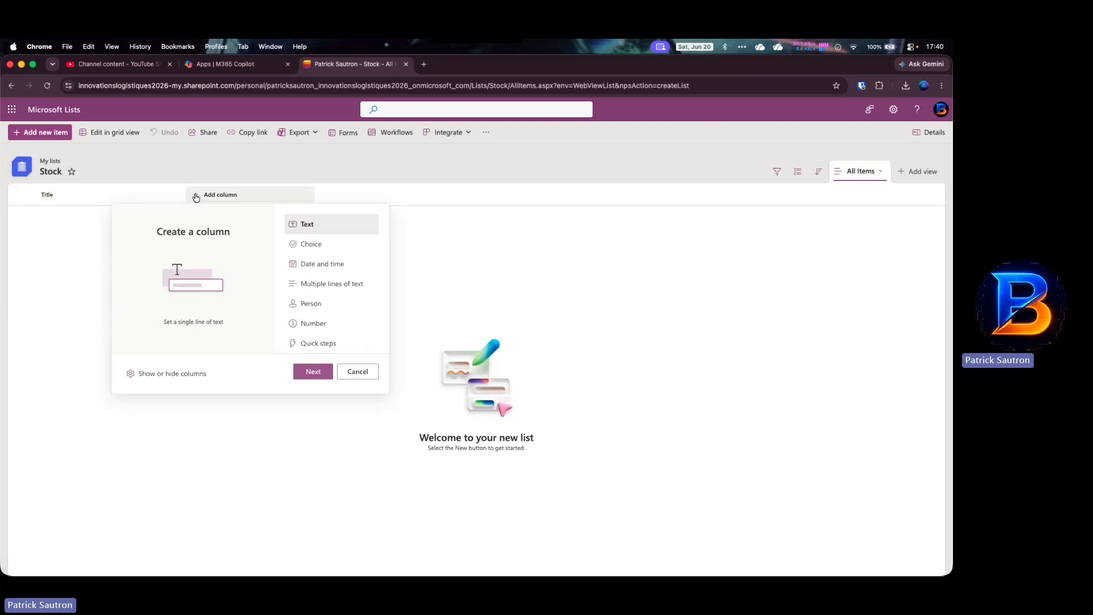
{"action": "scroll", "coordinate": [324, 282], "scroll_direction": "down", "scroll_amount": 2}
{"action": "scroll", "coordinate": [324, 279], "scroll_direction": "down", "scroll_amount": 3}
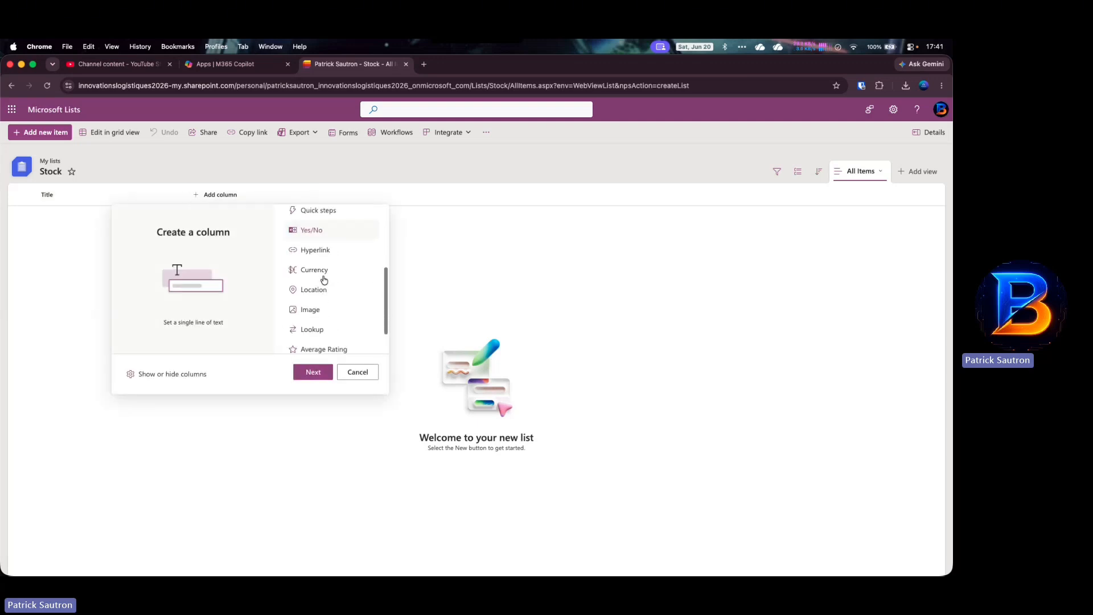
{"action": "left_click", "coordinate": [311, 291]}
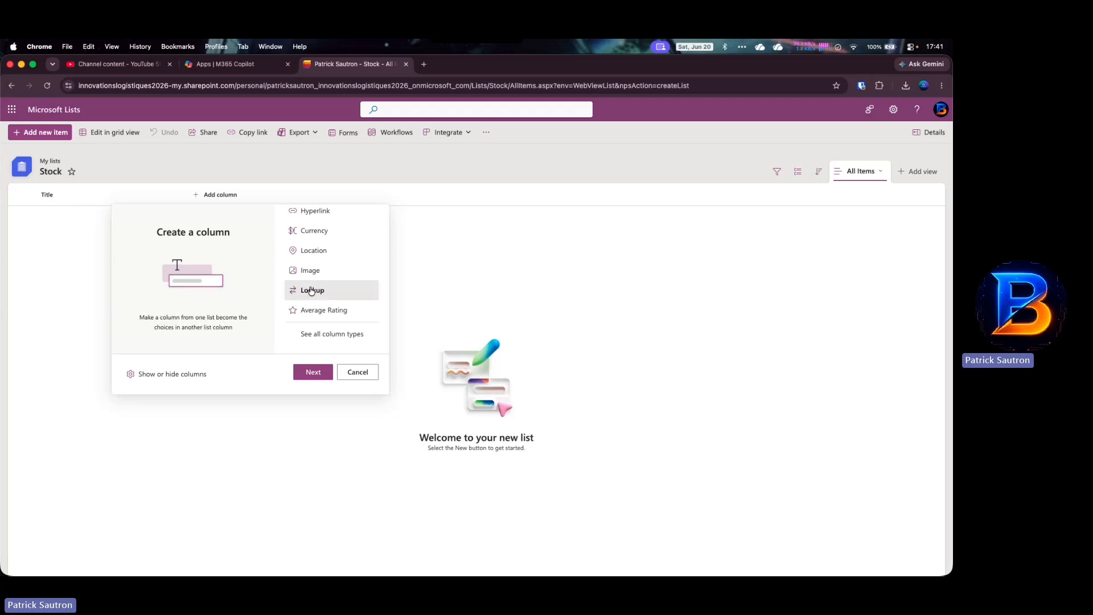
{"action": "left_click", "coordinate": [313, 372]}
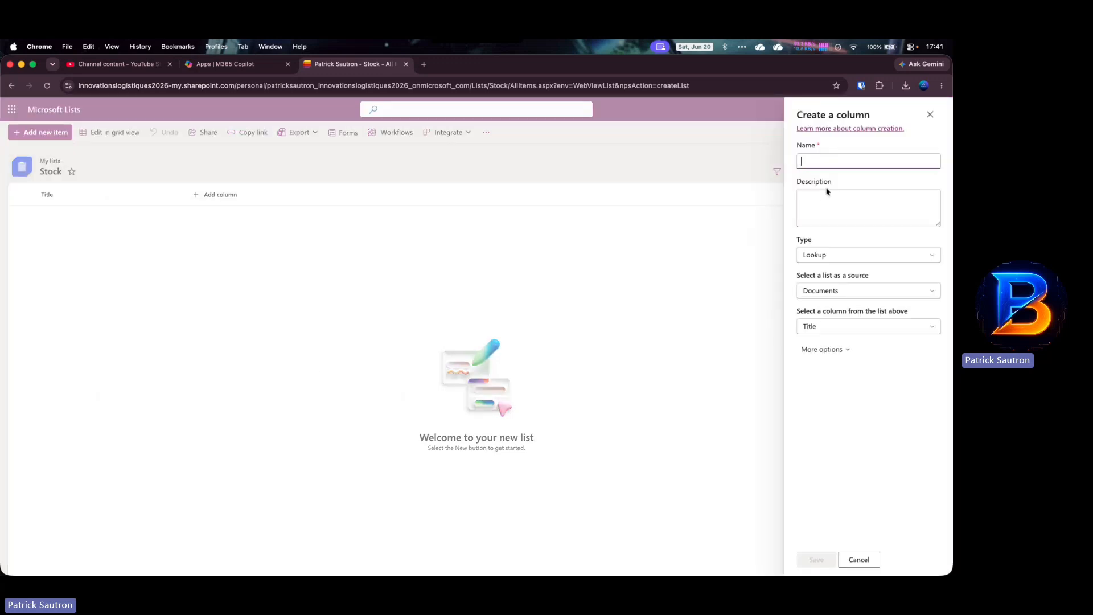
{"action": "type", "text": "Wareh"}
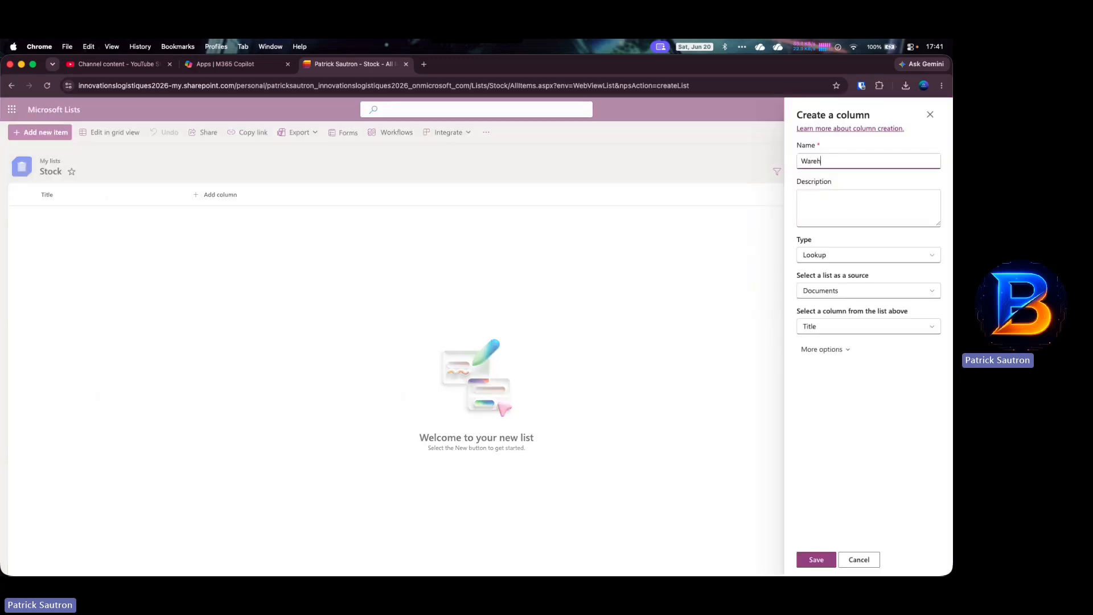
{"action": "type", "text": "ouseLocation"}
- Source it from Warehouse Locations' Title column, save, and return to the Lists home page
{"action": "left_click", "coordinate": [854, 290]}
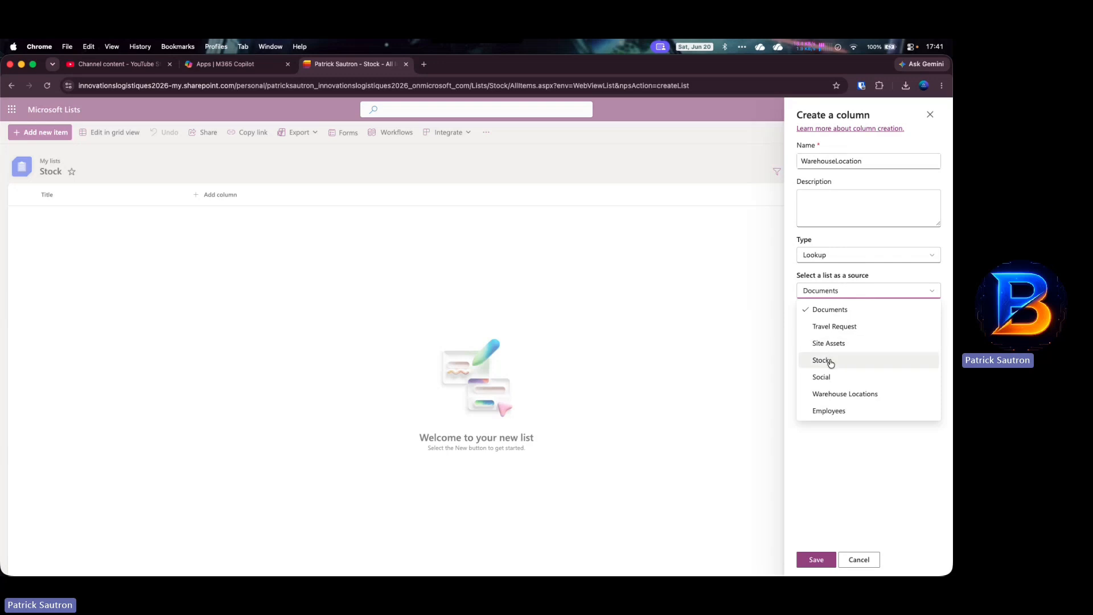
{"action": "left_click", "coordinate": [830, 396]}
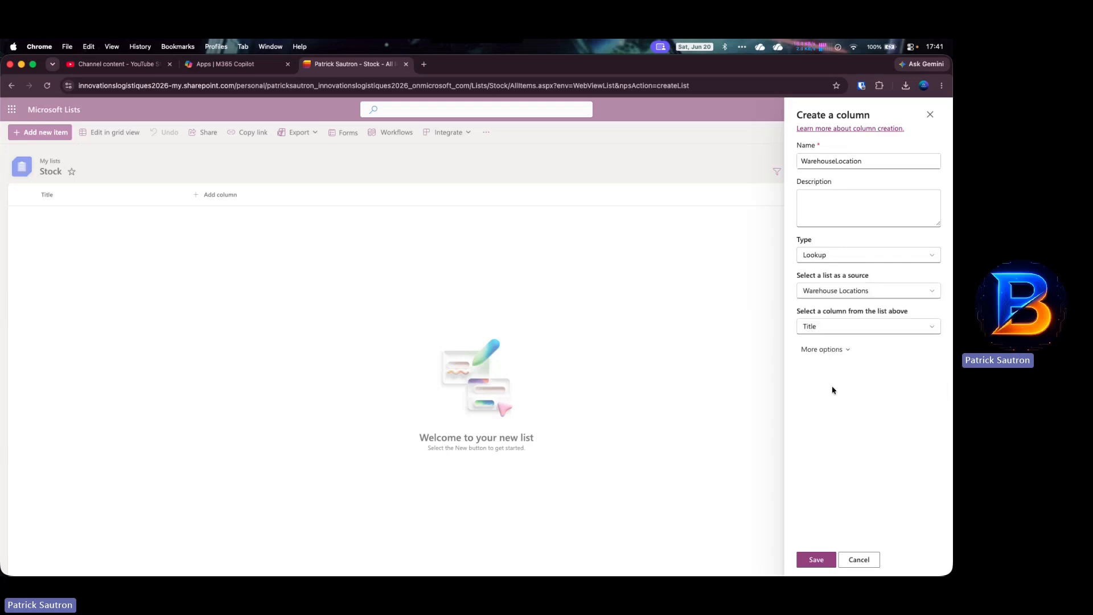
{"action": "left_click", "coordinate": [855, 327]}
{"action": "left_click", "coordinate": [854, 327]}
{"action": "left_click", "coordinate": [814, 559]}
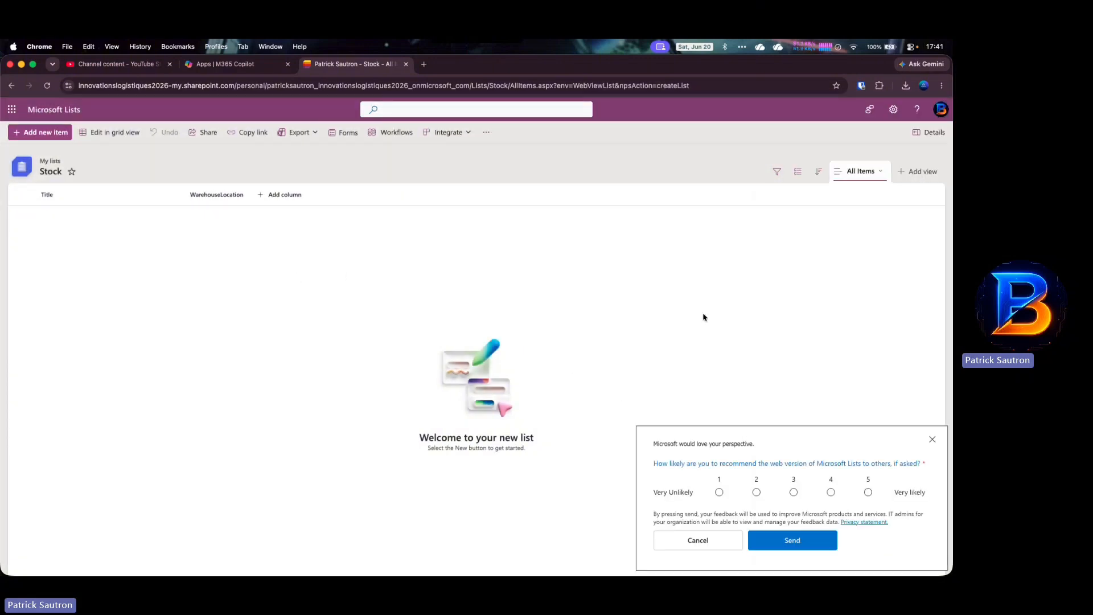
{"action": "left_click", "coordinate": [932, 439]}
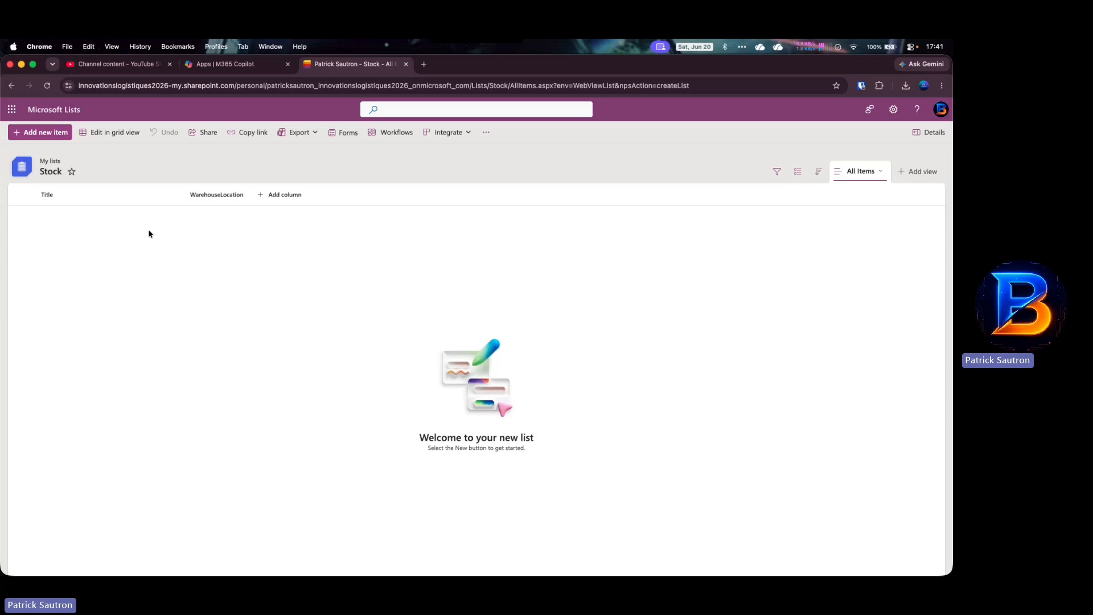
{"action": "left_click", "coordinate": [43, 112]}
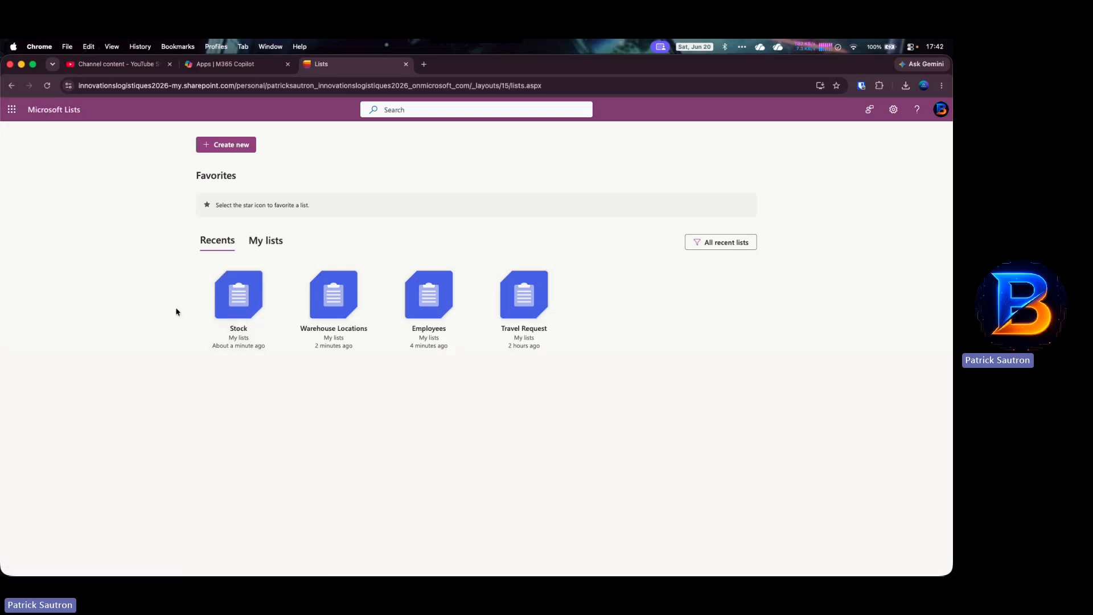
- Create a blank list named 'Requests' from Create new
{"action": "left_click", "coordinate": [236, 146]}
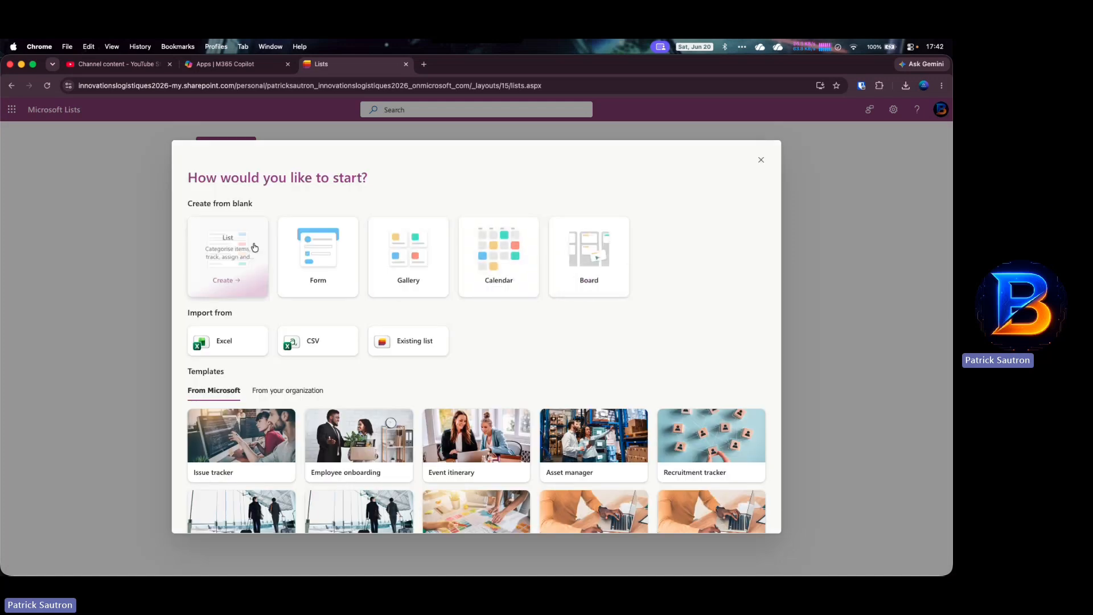
{"action": "left_click", "coordinate": [237, 246]}
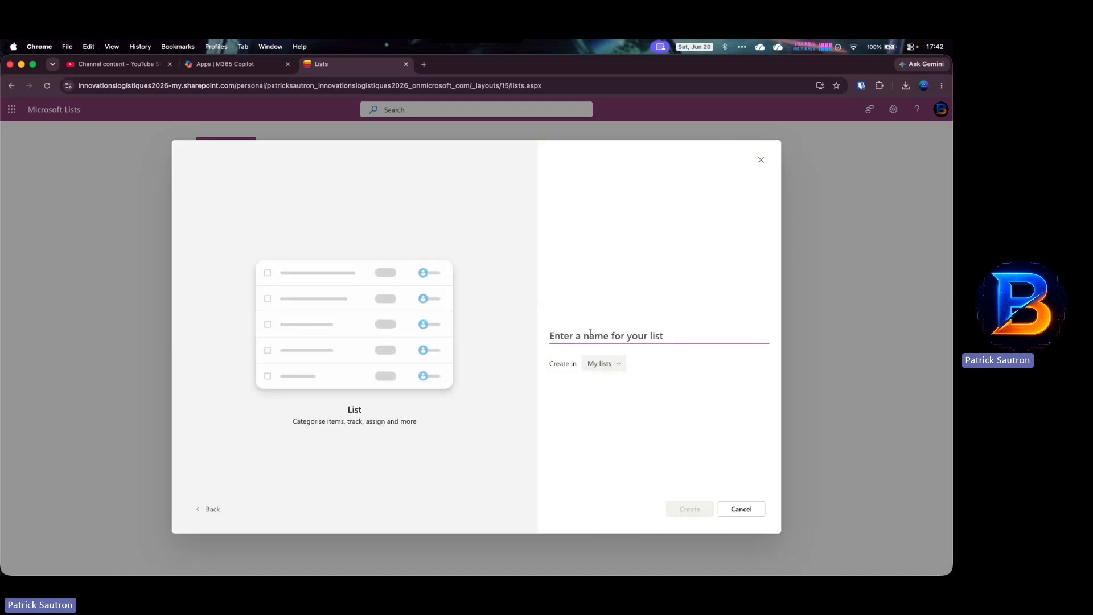
{"action": "type", "text": "Requests"}
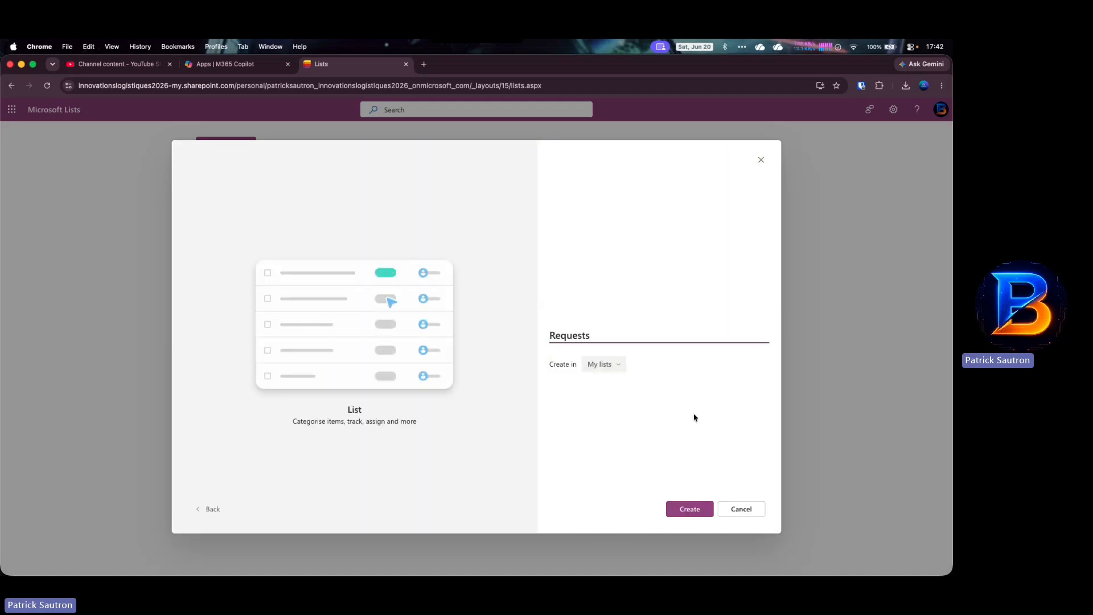
{"action": "left_click", "coordinate": [706, 511]}
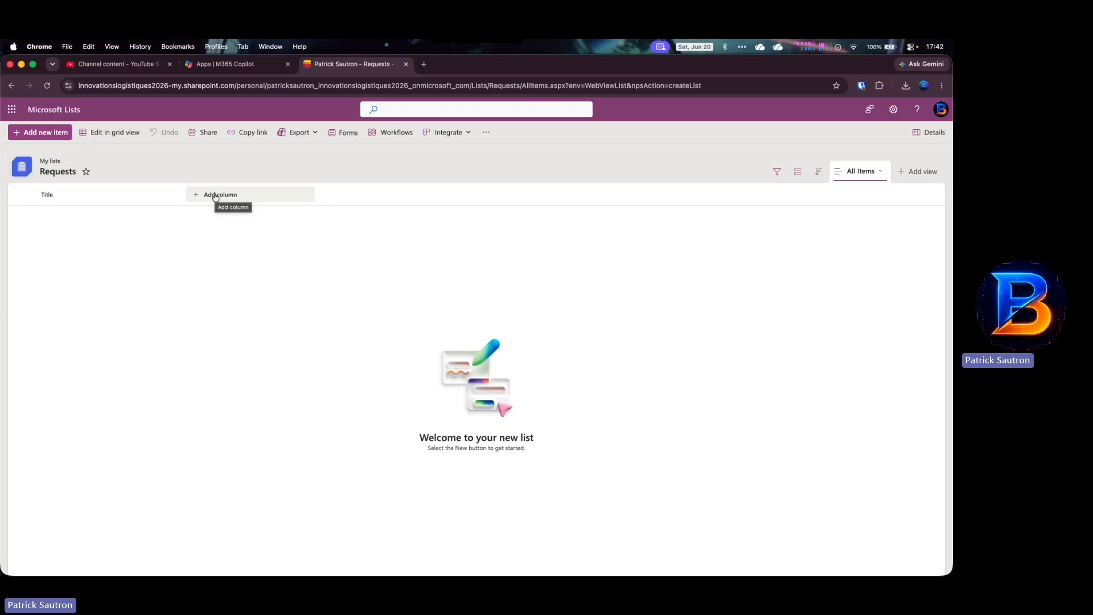
- Start a Lookup column in Requests named Requester, correcting the capitalization
{"action": "left_click", "coordinate": [216, 197]}
{"action": "scroll", "coordinate": [325, 330], "scroll_direction": "down", "scroll_amount": 5}
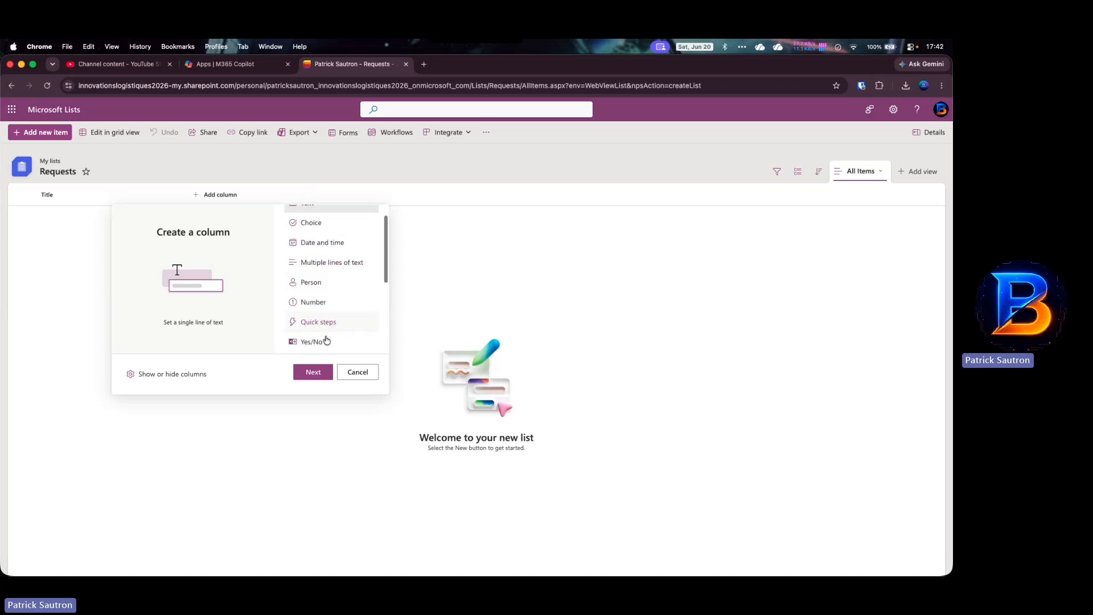
{"action": "left_click", "coordinate": [320, 297]}
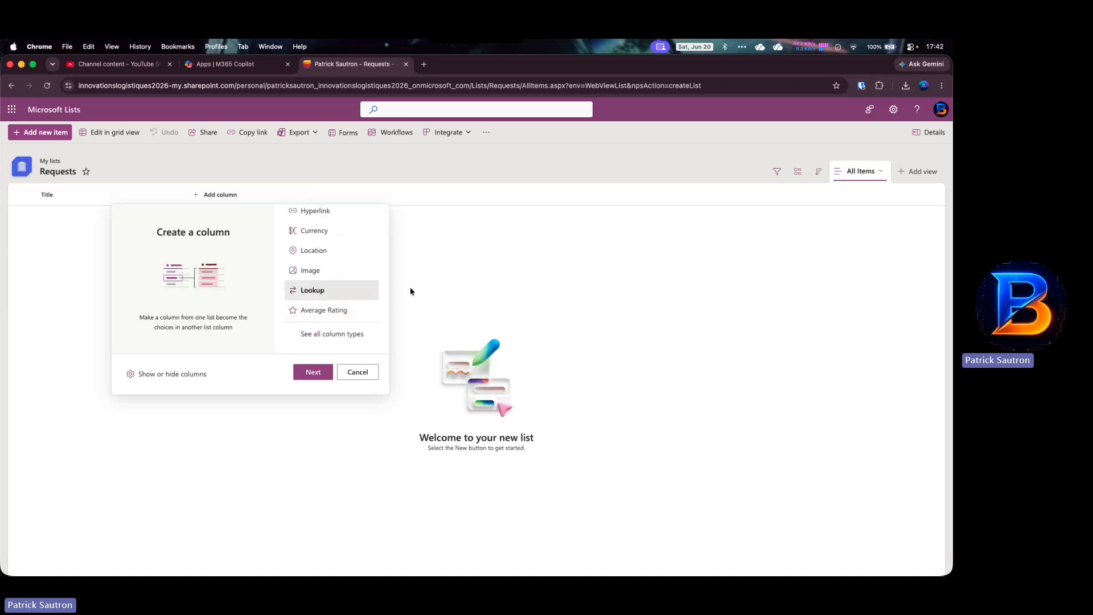
{"action": "left_click", "coordinate": [323, 373]}
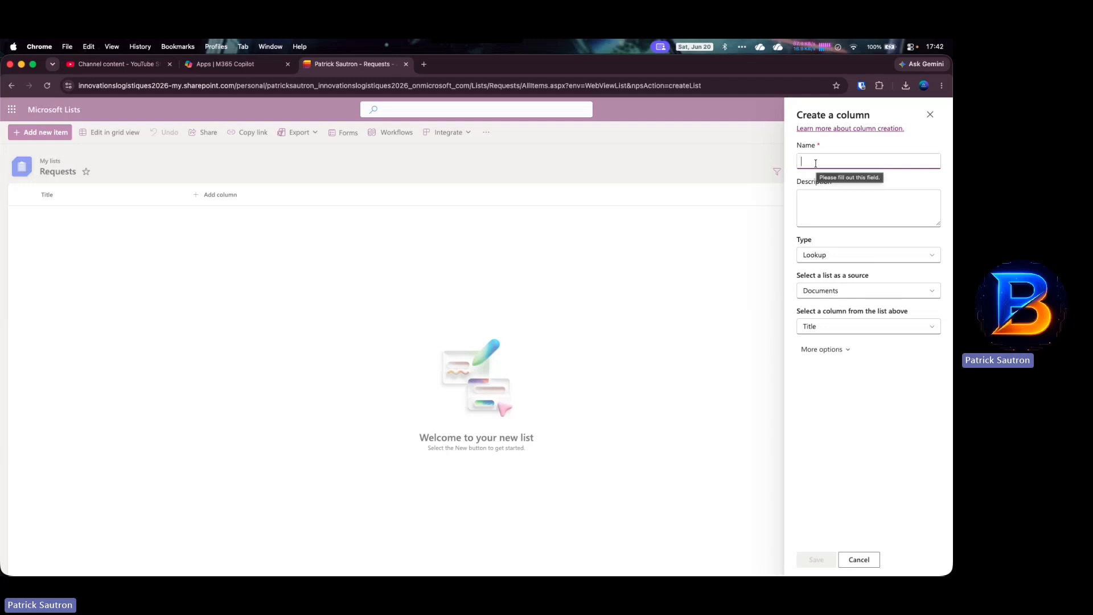
{"action": "type", "text": "REquester"}
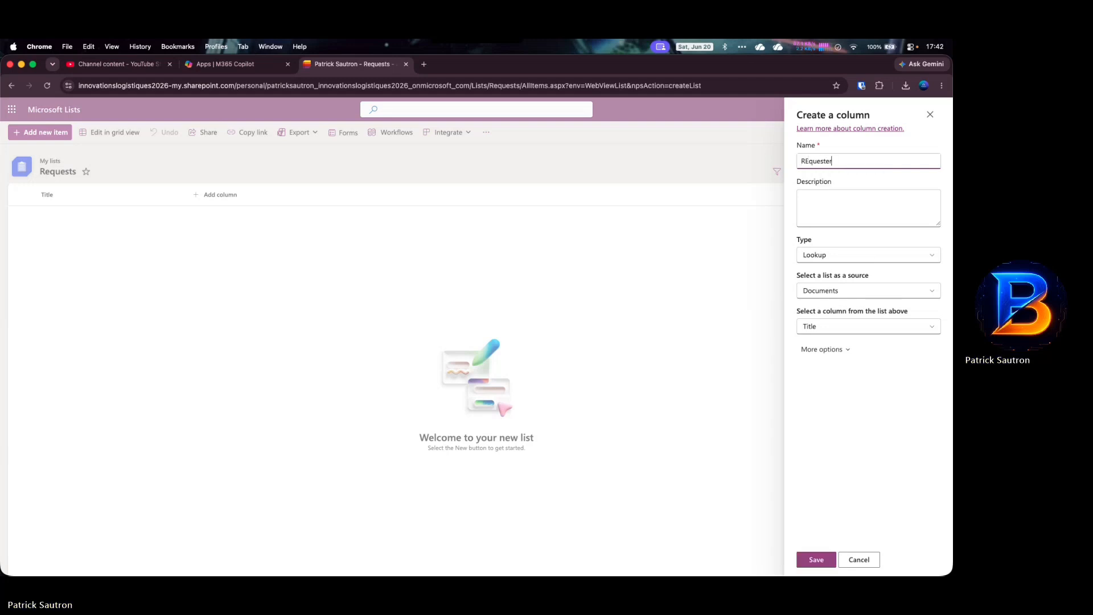
{"action": "left_click", "coordinate": [808, 161]}
{"action": "key", "text": "BackSpace"}
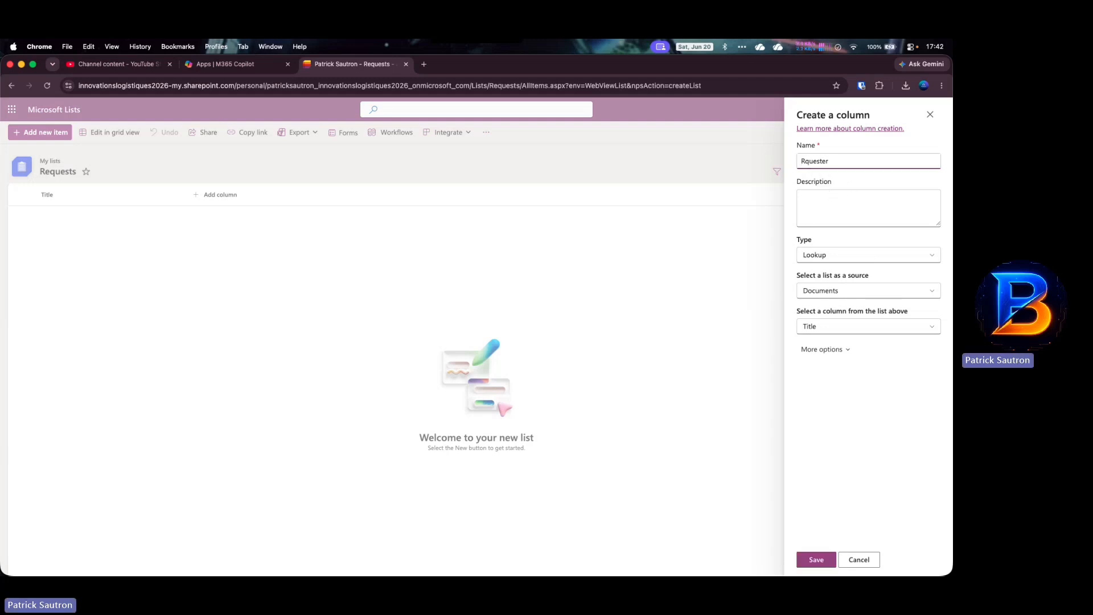
{"action": "type", "text": "e"}
- Draw Requester from the Employees list's Title column and save it
{"action": "left_click", "coordinate": [865, 290]}
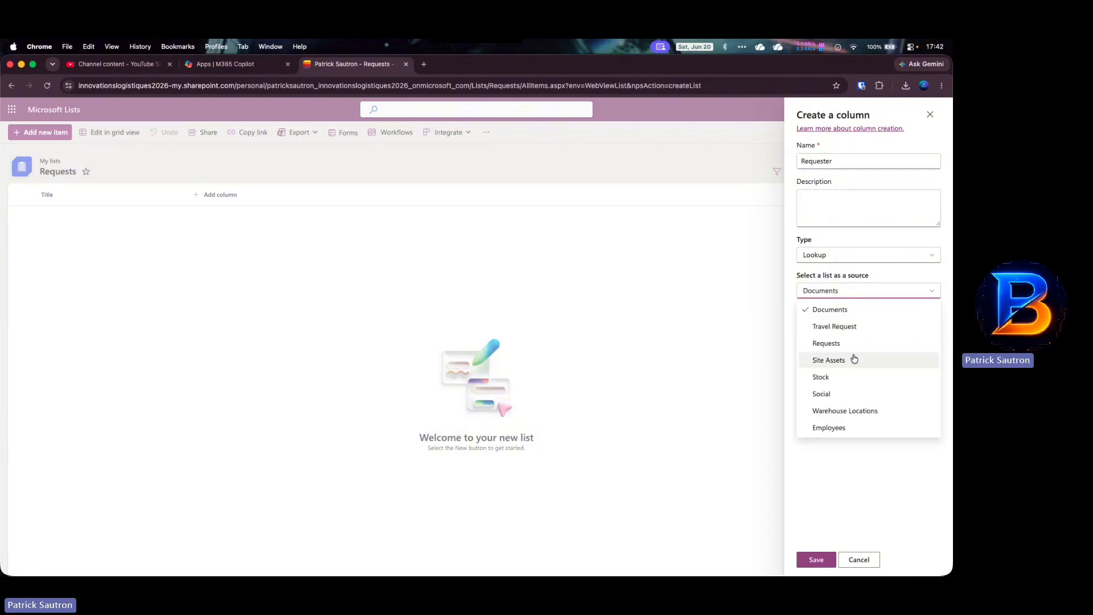
{"action": "left_click", "coordinate": [835, 427]}
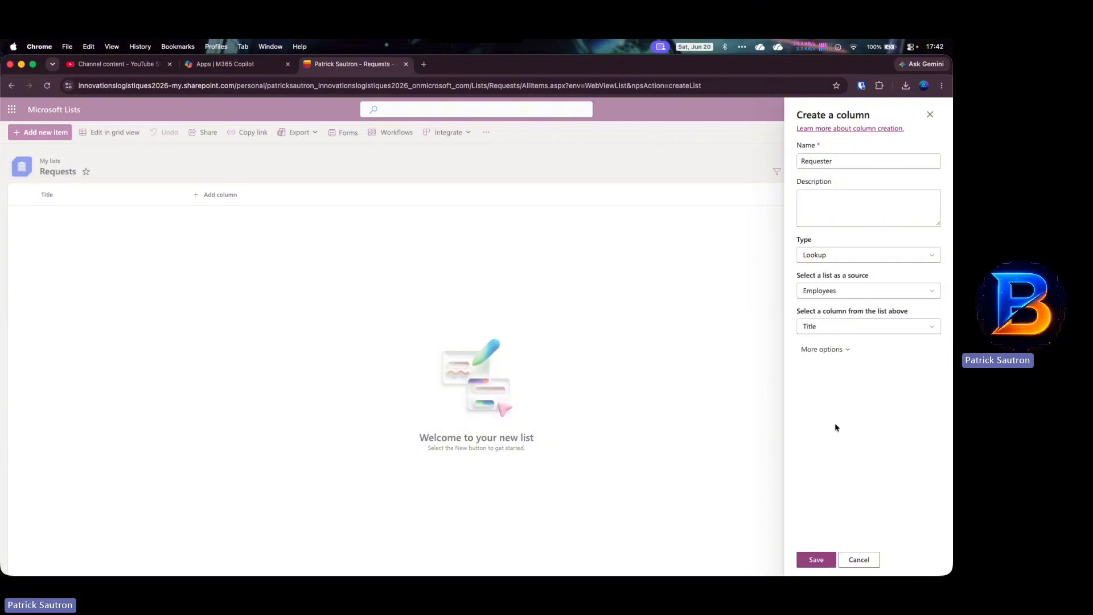
{"action": "left_click", "coordinate": [842, 326]}
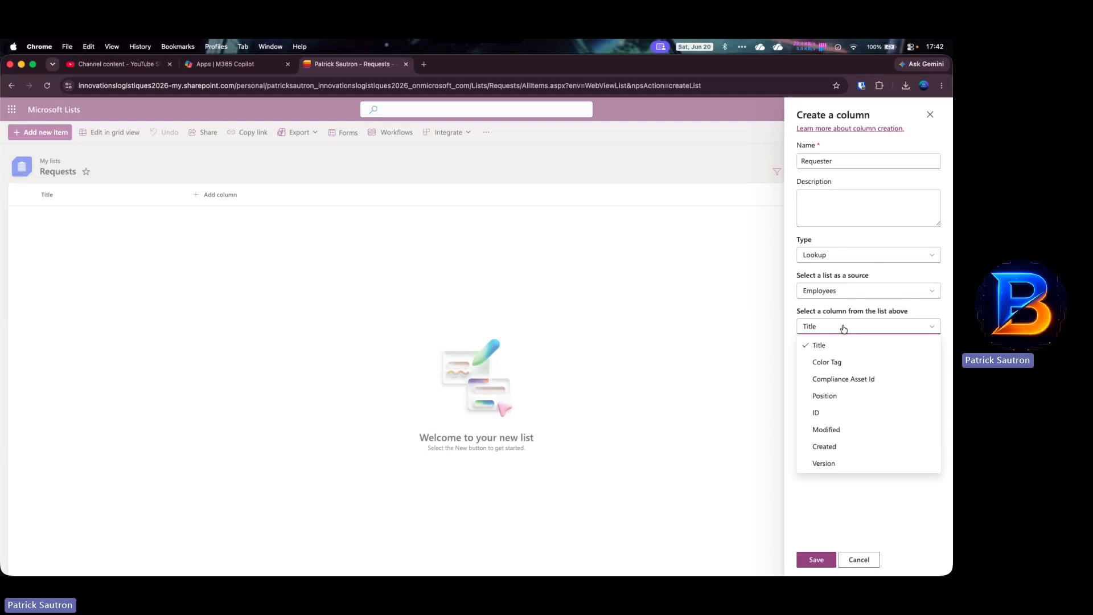
{"action": "left_click", "coordinate": [843, 328]}
{"action": "left_click", "coordinate": [813, 558]}
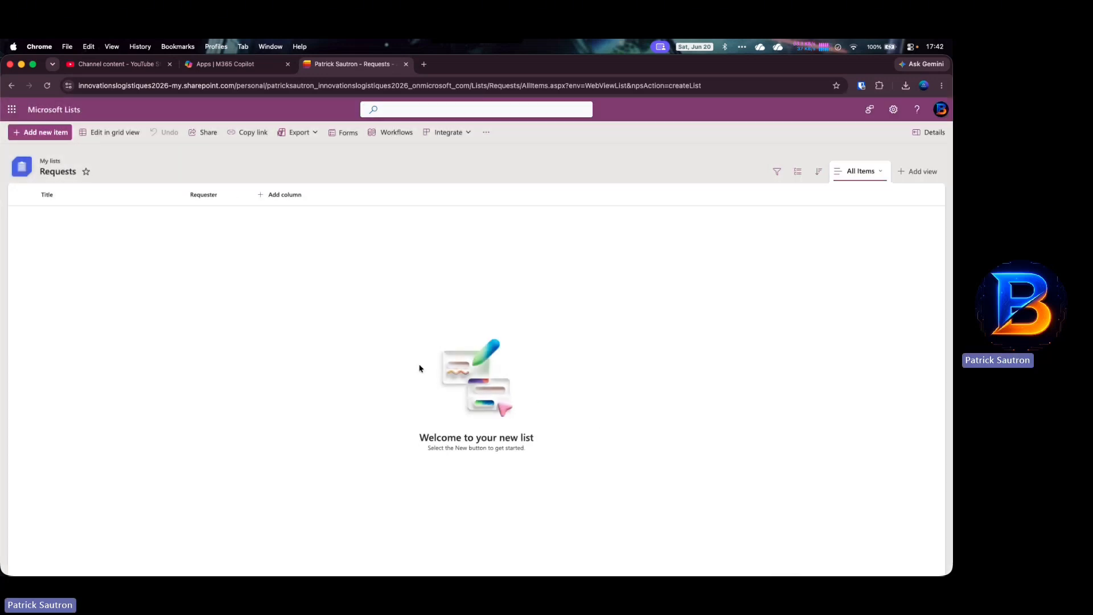
- Add a Date and time column named RequestDate with Require information turned on
{"action": "left_click", "coordinate": [286, 197]}
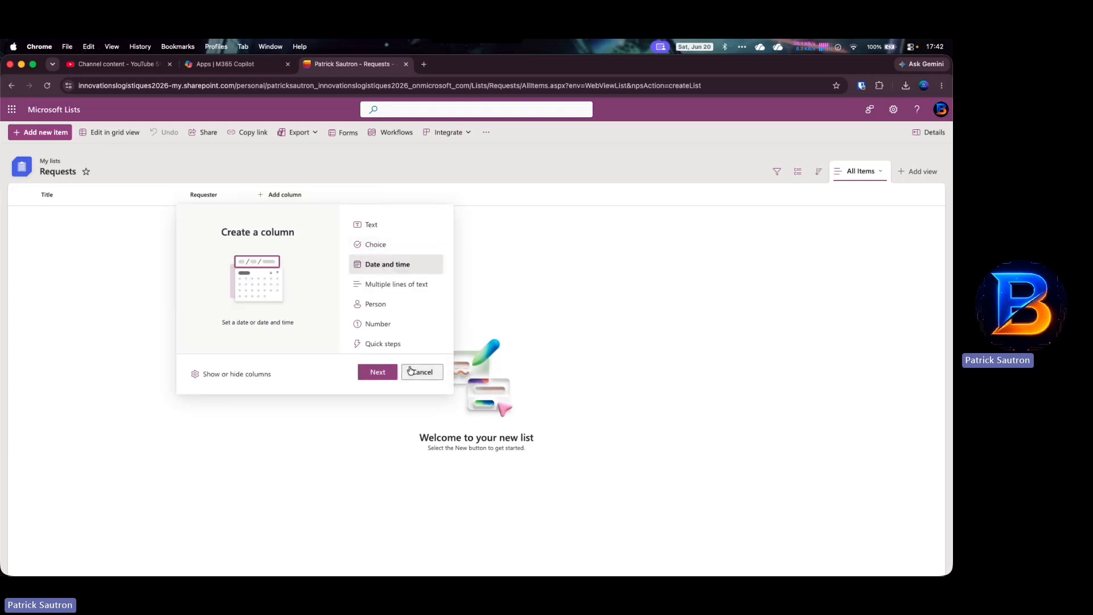
{"action": "left_click", "coordinate": [388, 372]}
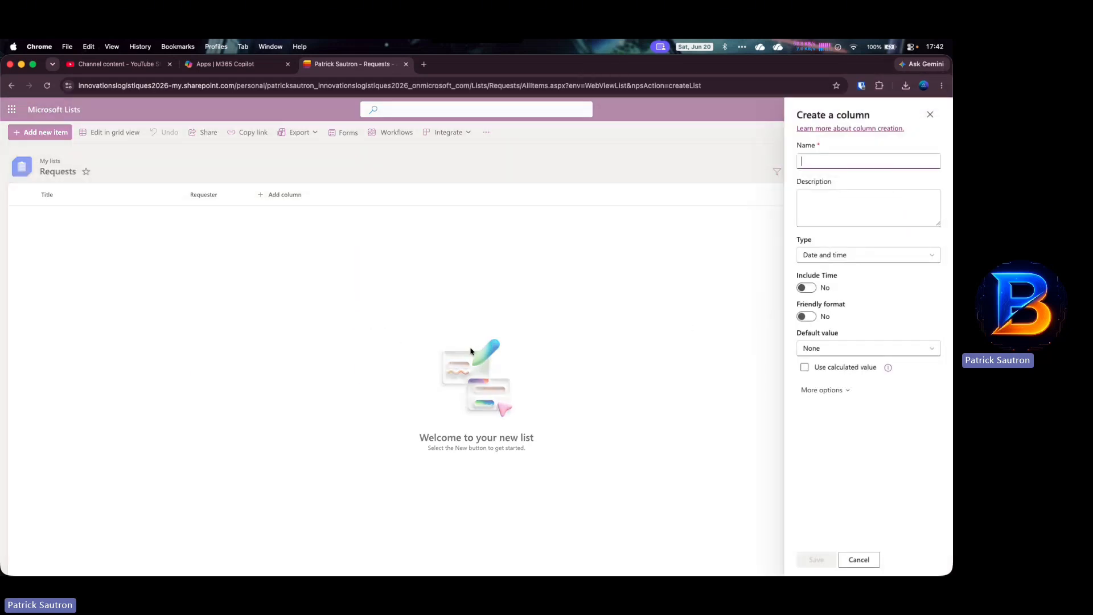
{"action": "left_click", "coordinate": [900, 257]}
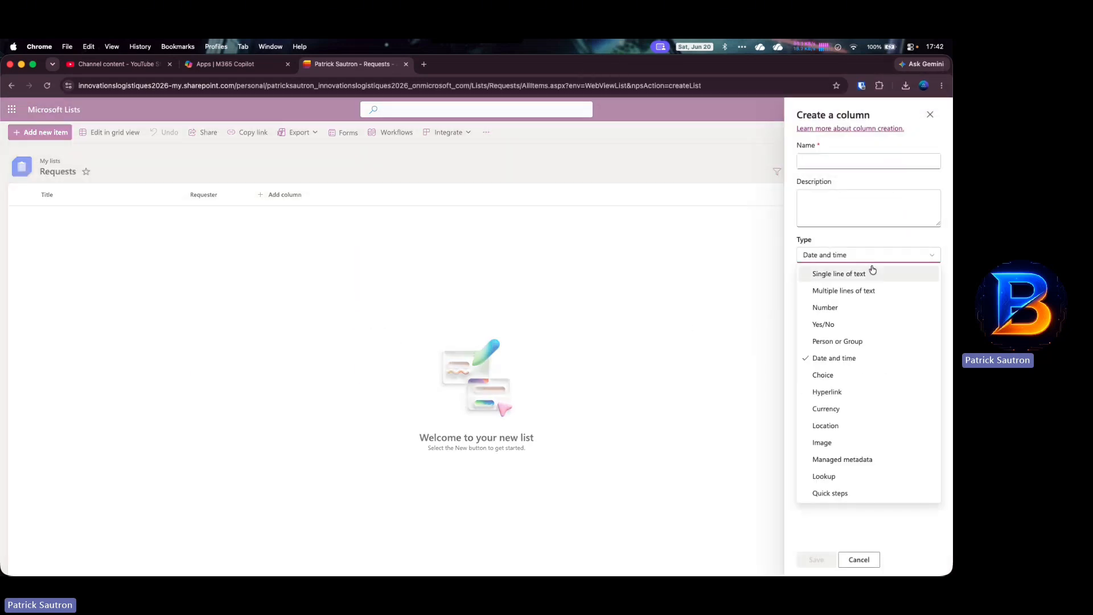
{"action": "left_click", "coordinate": [832, 357]}
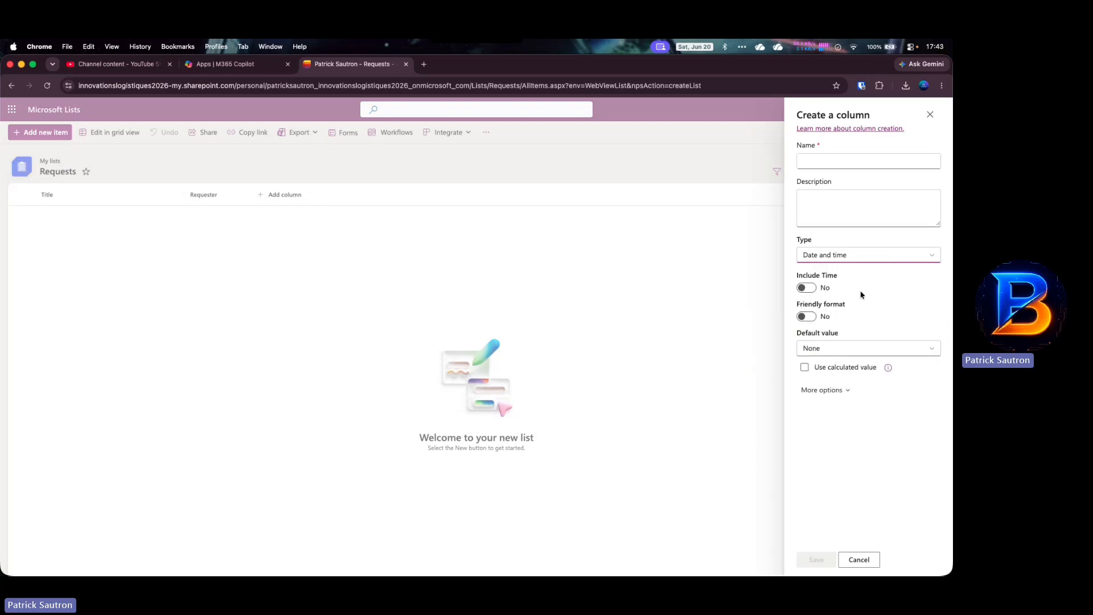
{"action": "left_click", "coordinate": [861, 260]}
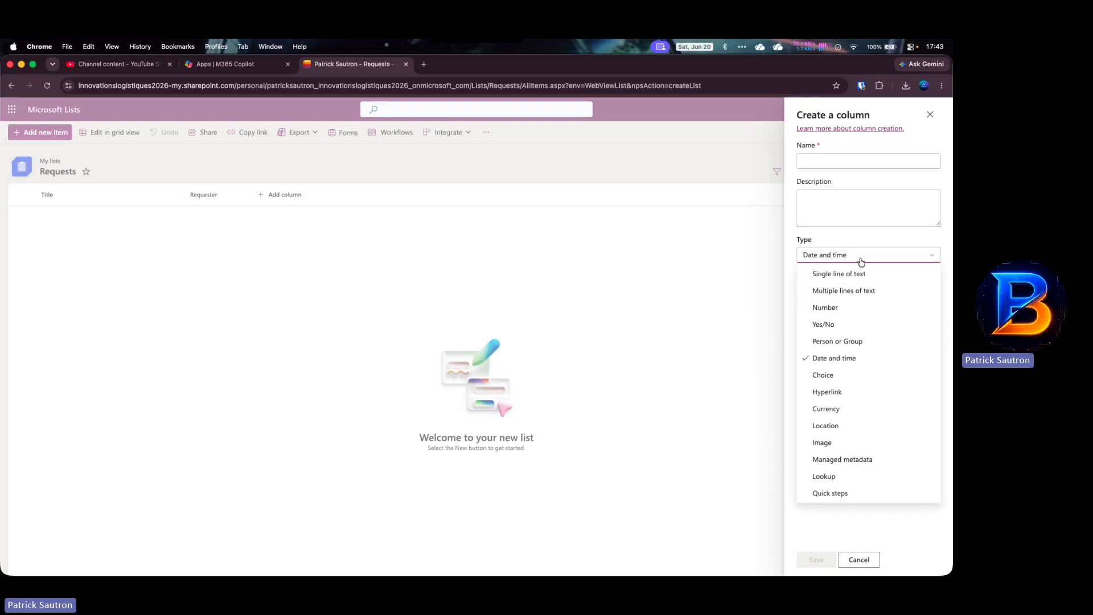
{"action": "left_click", "coordinate": [860, 260]}
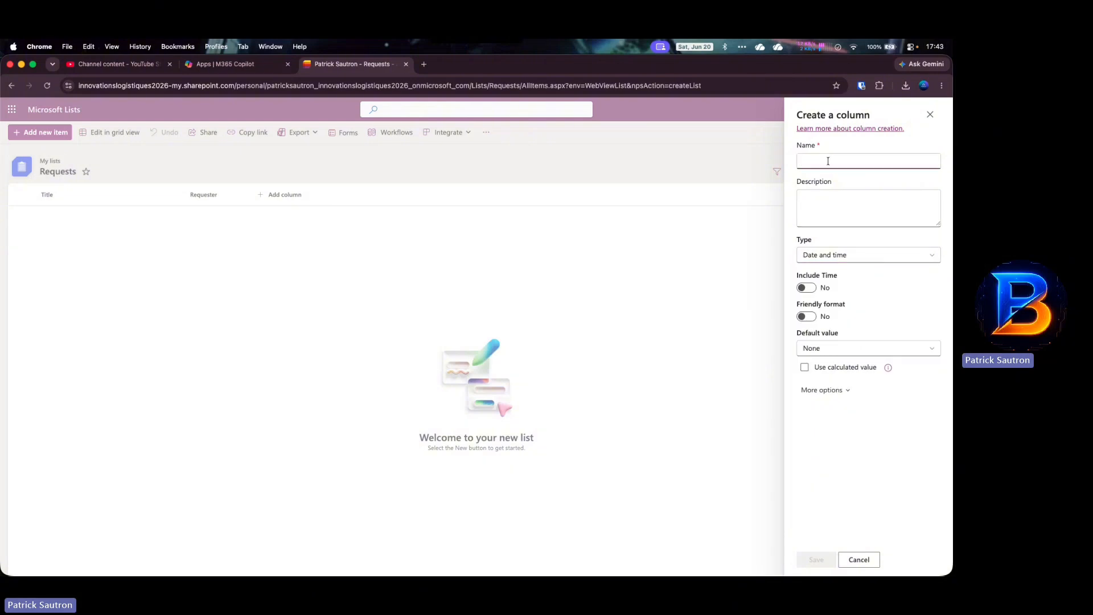
{"action": "type", "text": "Request"}
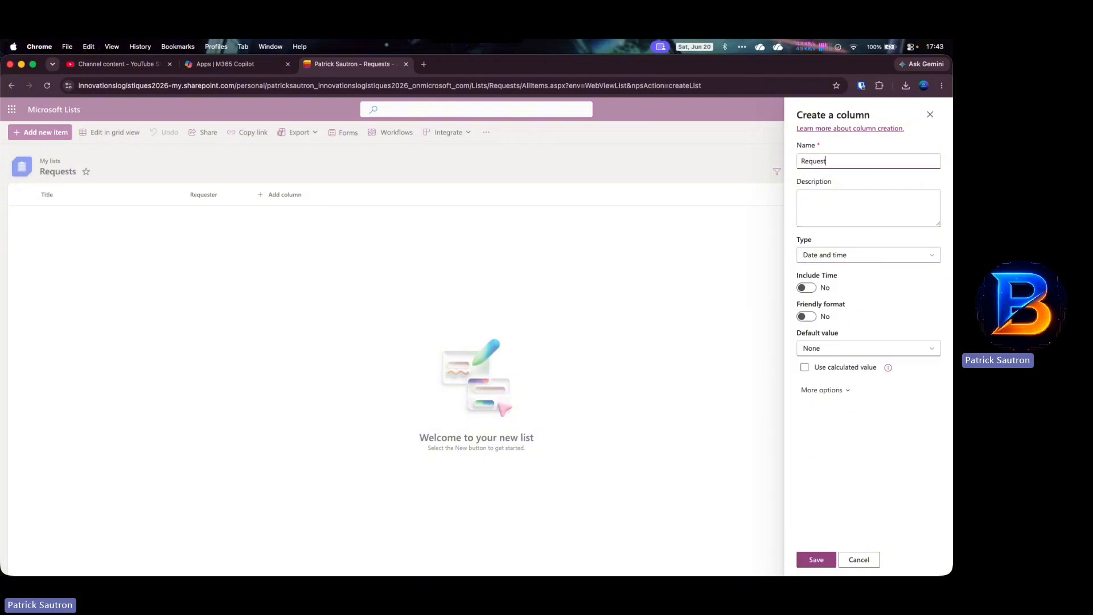
{"action": "type", "text": "Date"}
{"action": "left_click", "coordinate": [845, 390]}
{"action": "left_click", "coordinate": [805, 435]}
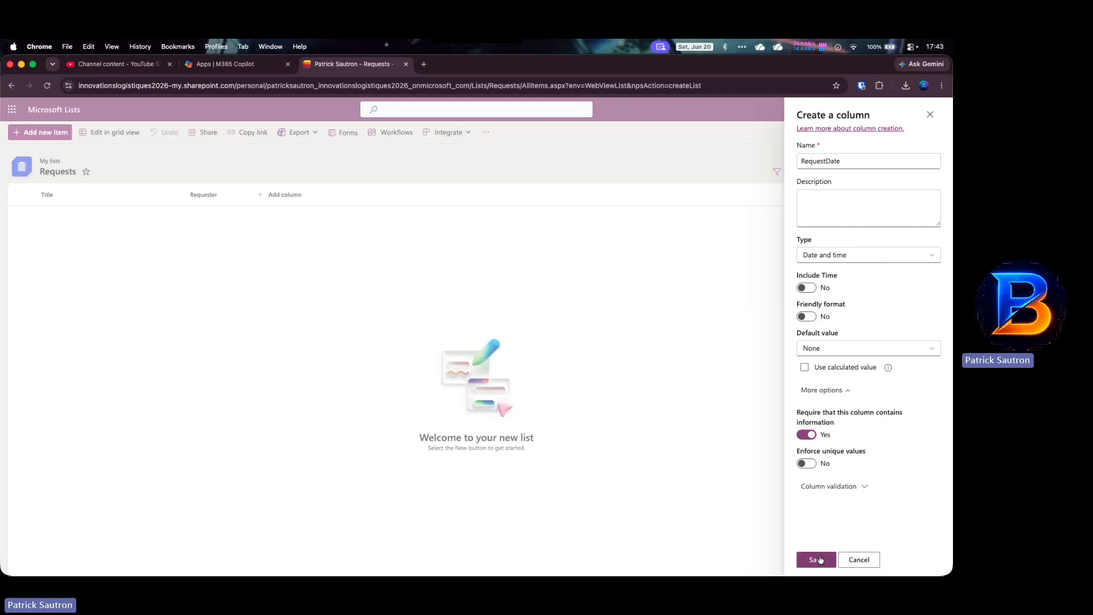
{"action": "left_click", "coordinate": [817, 559]}
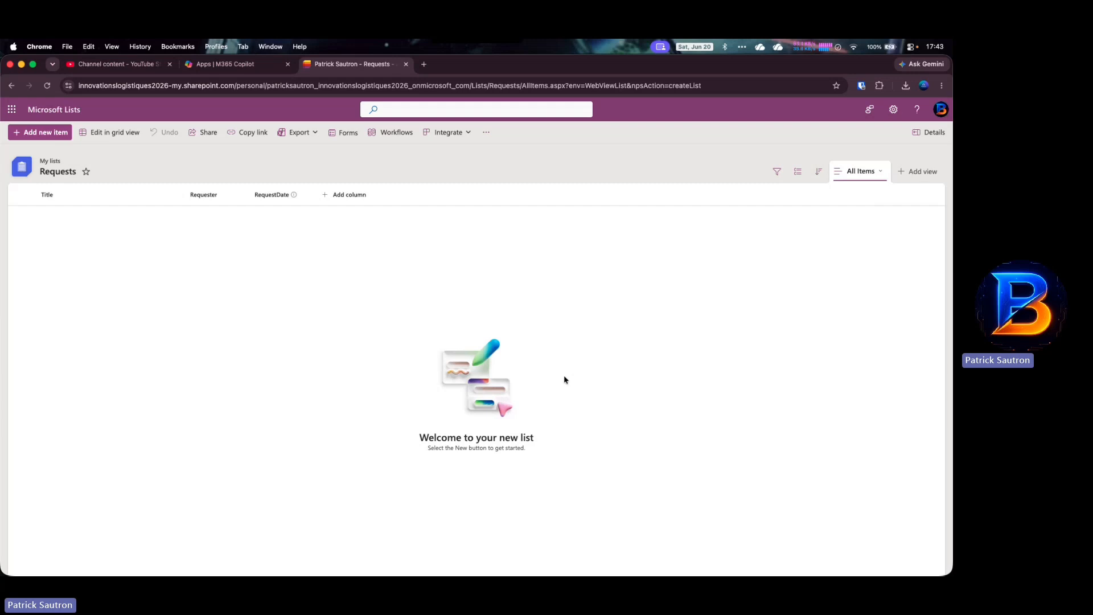
- Add a WarehouseLocation lookup column to Requests sourced from Warehouse Locations' Title
{"action": "left_click", "coordinate": [343, 195]}
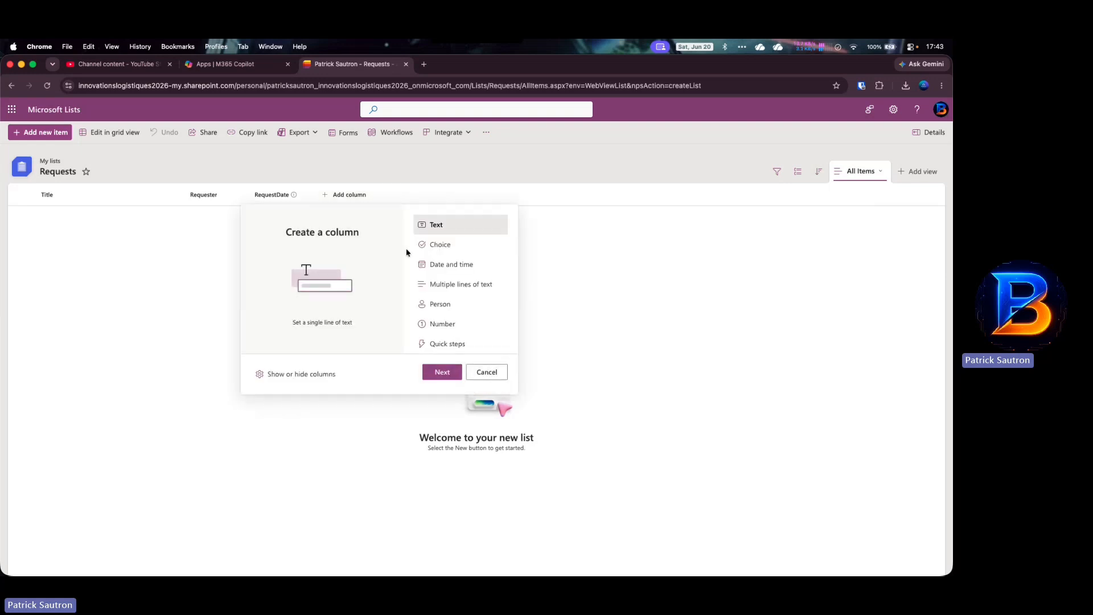
{"action": "scroll", "coordinate": [449, 304], "scroll_direction": "down", "scroll_amount": 5}
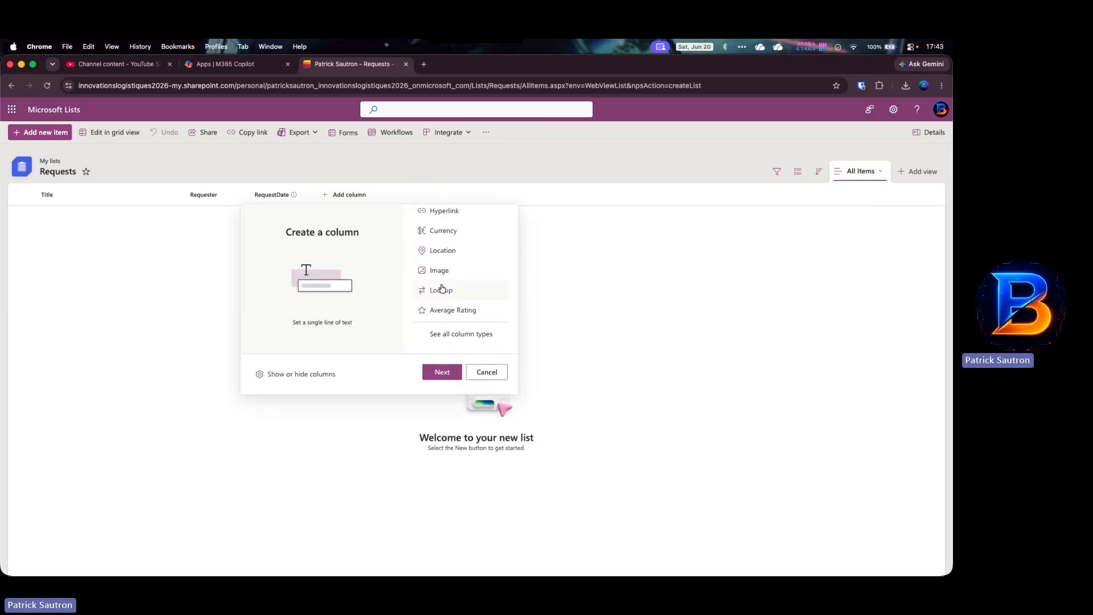
{"action": "left_click", "coordinate": [443, 291]}
{"action": "left_click", "coordinate": [443, 370]}
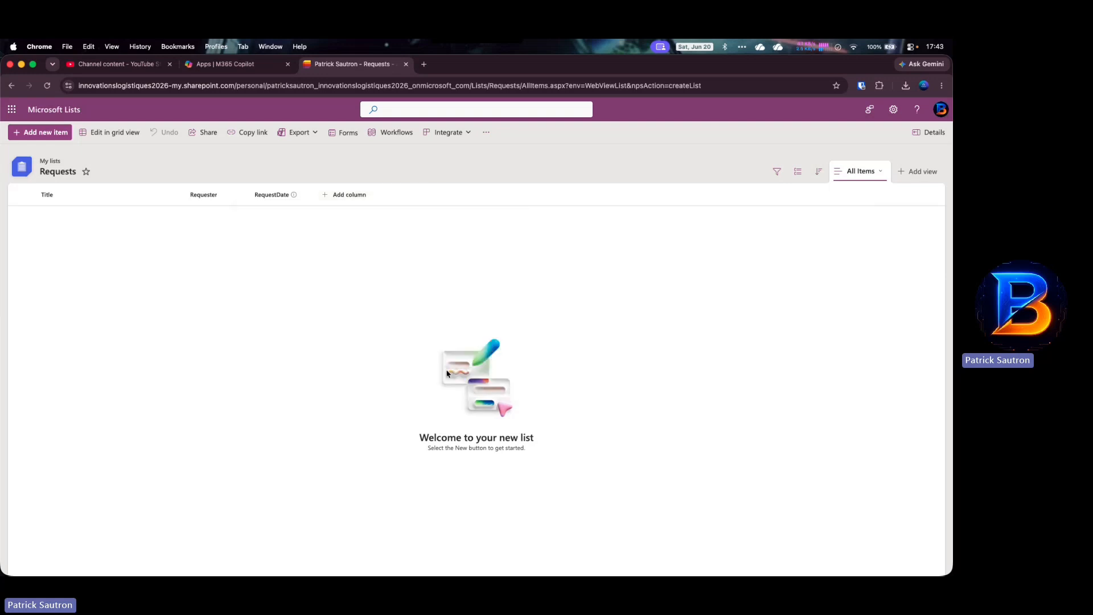
{"action": "type", "text": "War"}
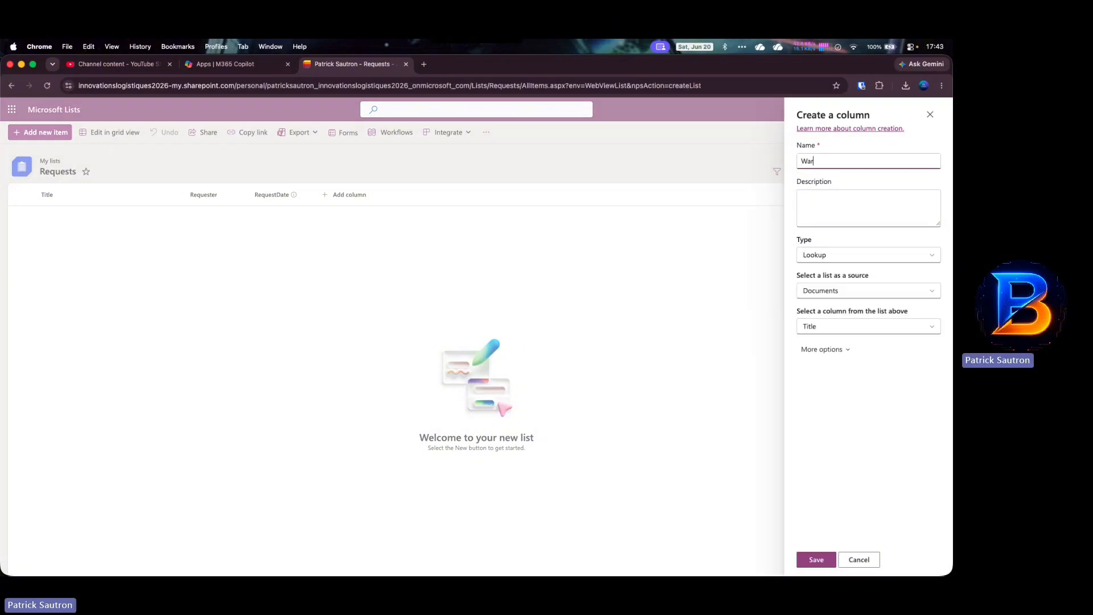
{"action": "type", "text": "ehouseLocation"}
{"action": "left_click", "coordinate": [826, 290]}
{"action": "left_click", "coordinate": [837, 412]}
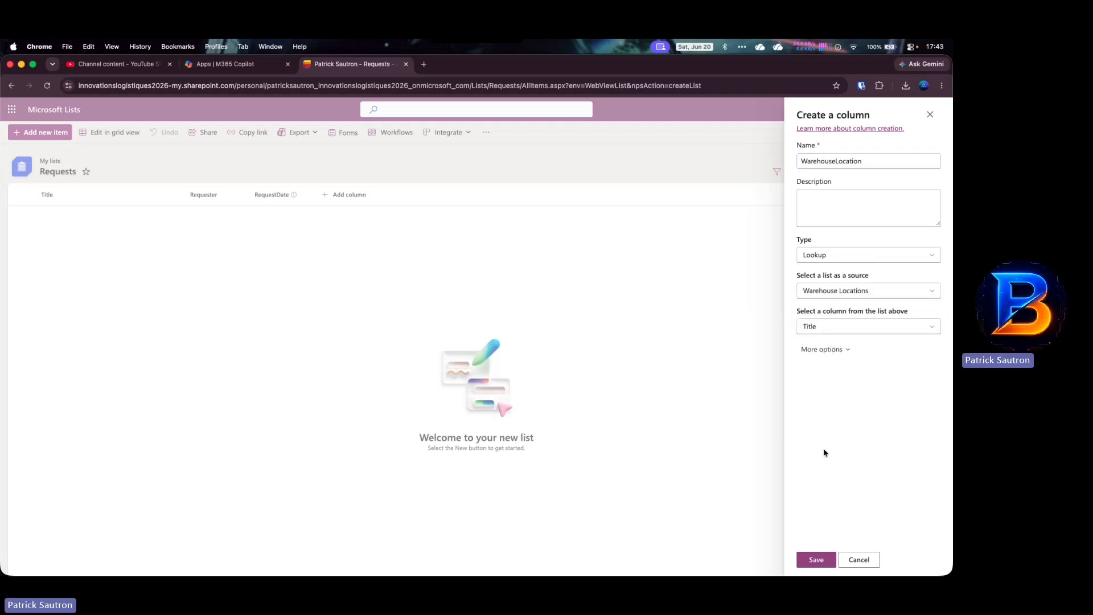
{"action": "left_click", "coordinate": [820, 557]}
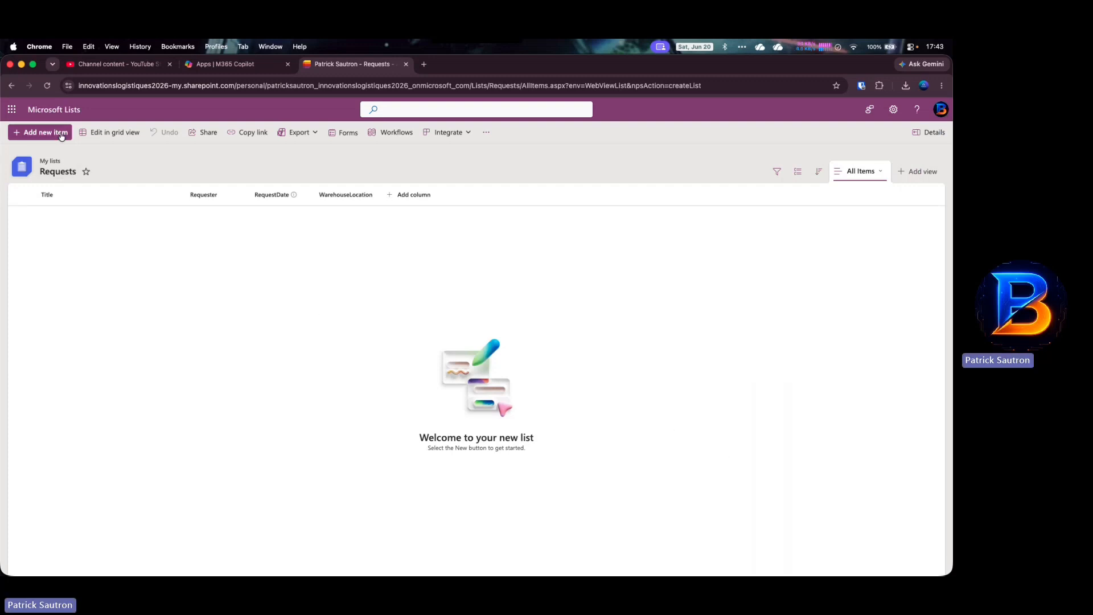
- From the Lists home page, create a blank list named 'Requested Items'
{"action": "left_click", "coordinate": [43, 108]}
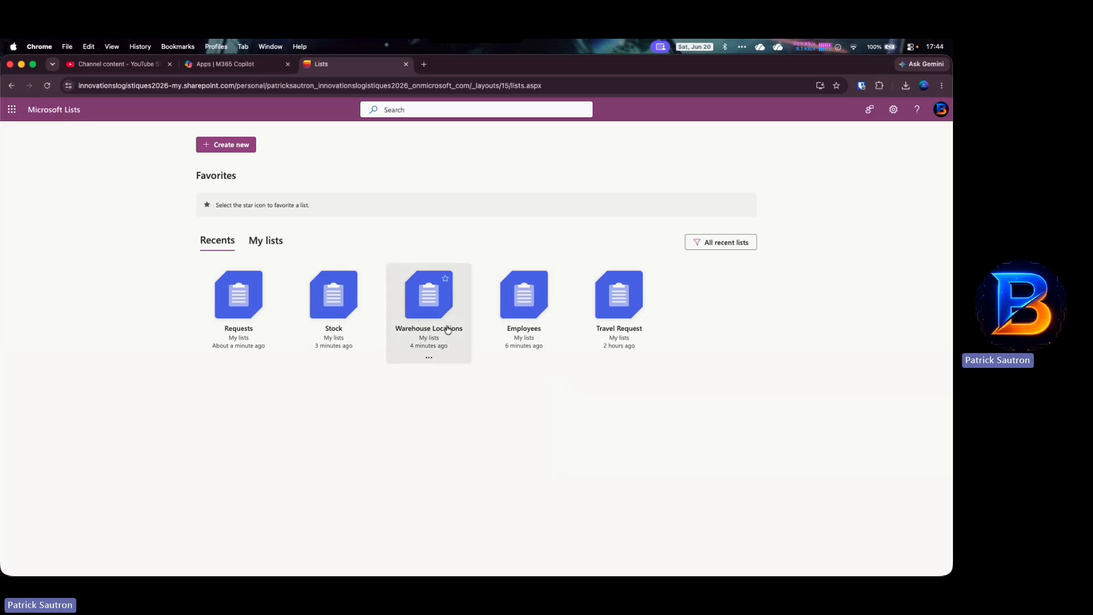
{"action": "left_click", "coordinate": [241, 149]}
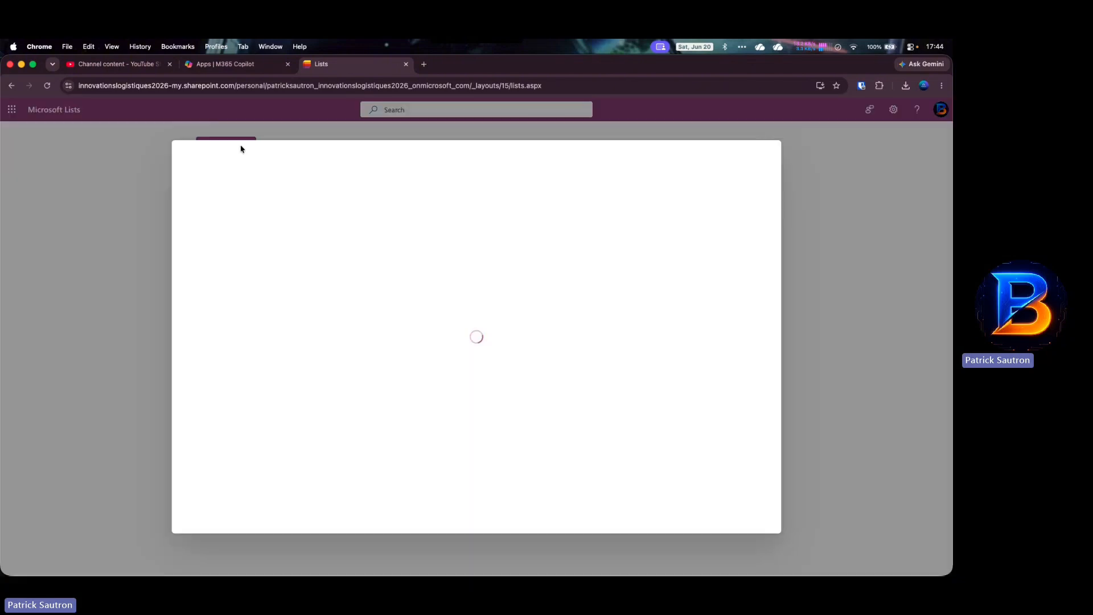
{"action": "left_click", "coordinate": [233, 266]}
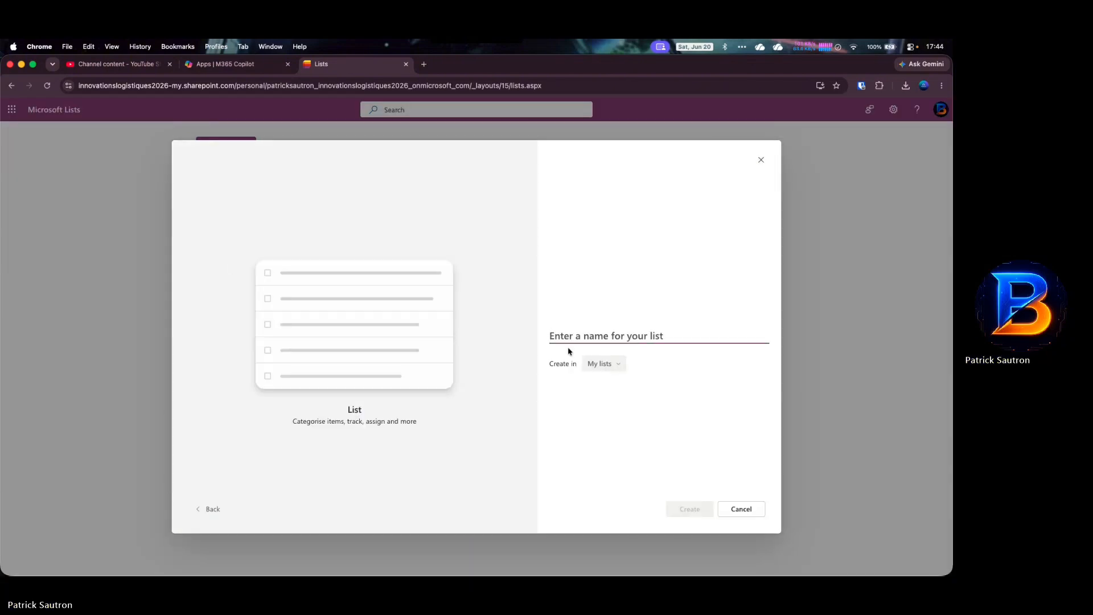
{"action": "type", "text": "REquested"}
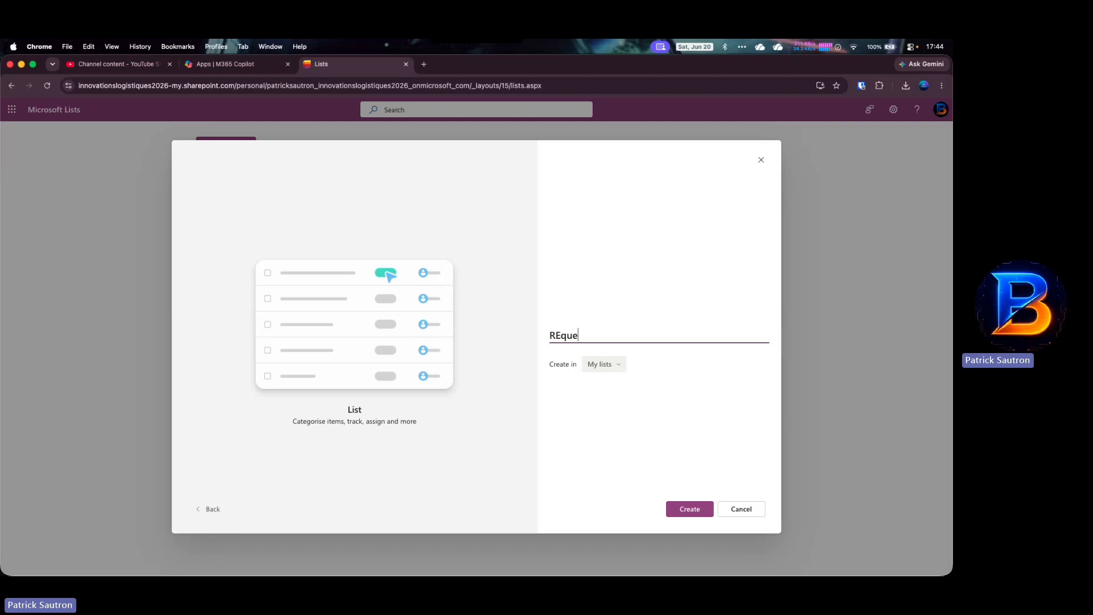
{"action": "key", "text": "BackSpace"}
{"action": "key", "text": "BackSpace"}
{"action": "key", "text": "BackSpace"}
{"action": "key", "text": "BackSpace"}
{"action": "key", "text": "BackSpace"}
{"action": "key", "text": "BackSpace"}
{"action": "key", "text": "BackSpace"}
{"action": "key", "text": "BackSpace"}
{"action": "key", "text": "BackSpace"}
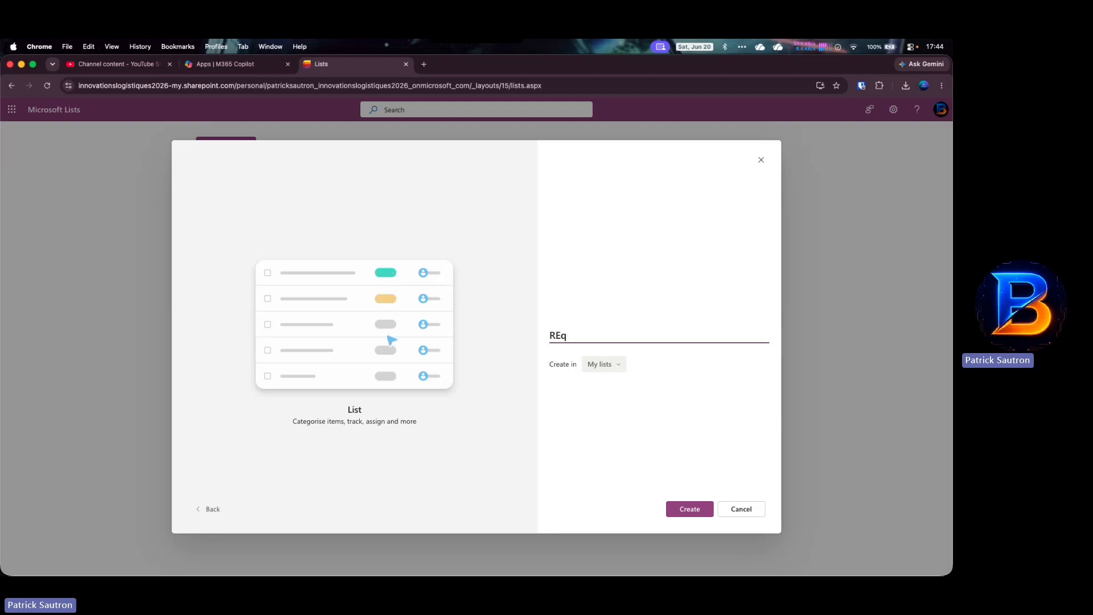
{"action": "type", "text": "equested Items"}
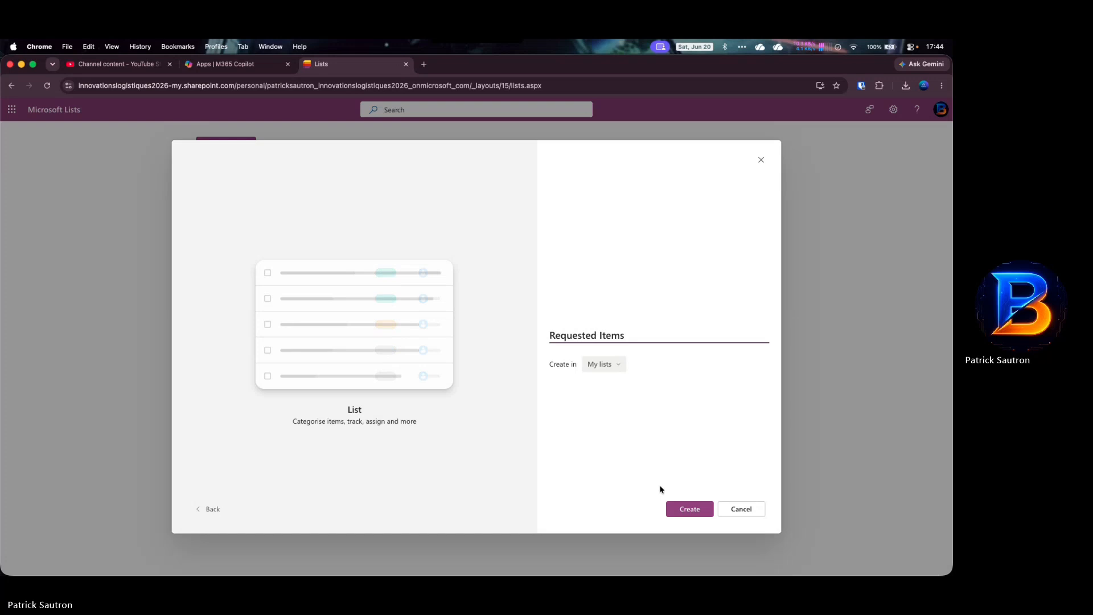
{"action": "left_click", "coordinate": [688, 508]}
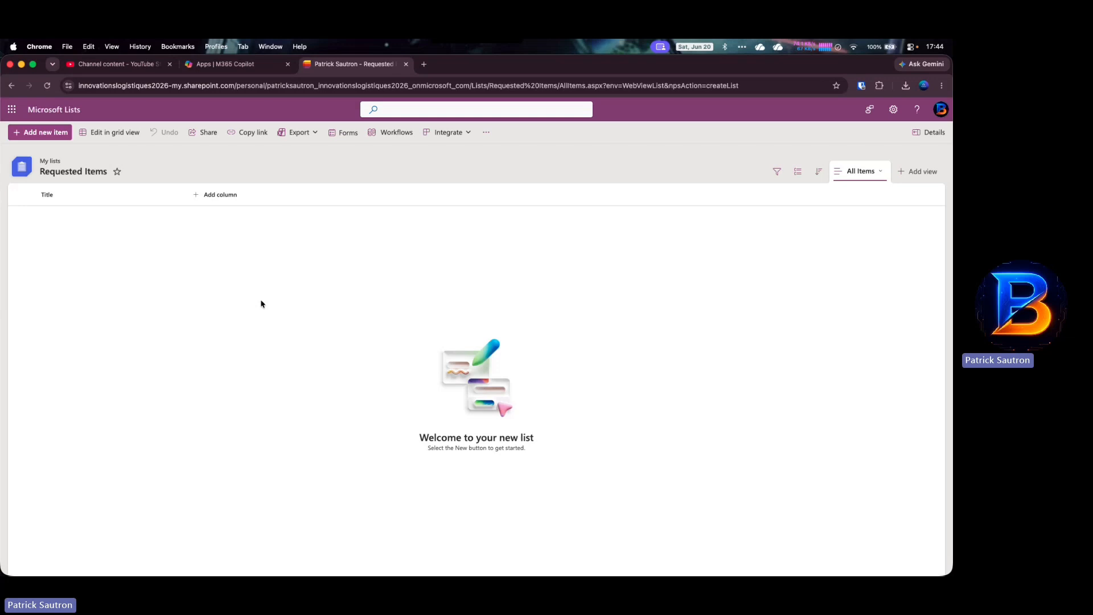
- Add a lookup column named Item pulling Title from the Stock list
{"action": "left_click", "coordinate": [221, 199]}
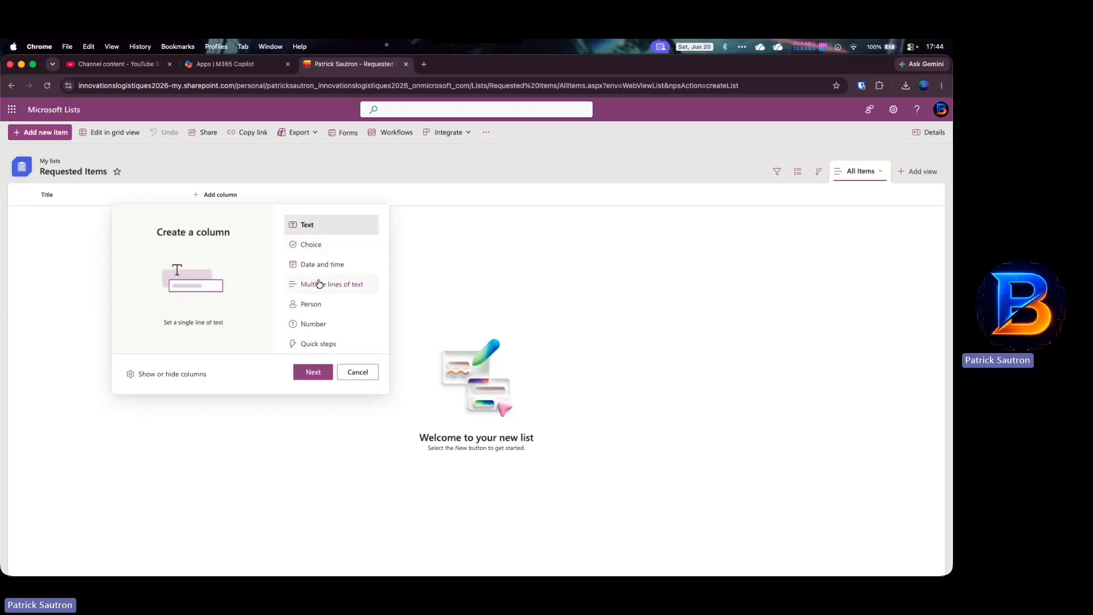
{"action": "scroll", "coordinate": [336, 316], "scroll_direction": "down", "scroll_amount": 5}
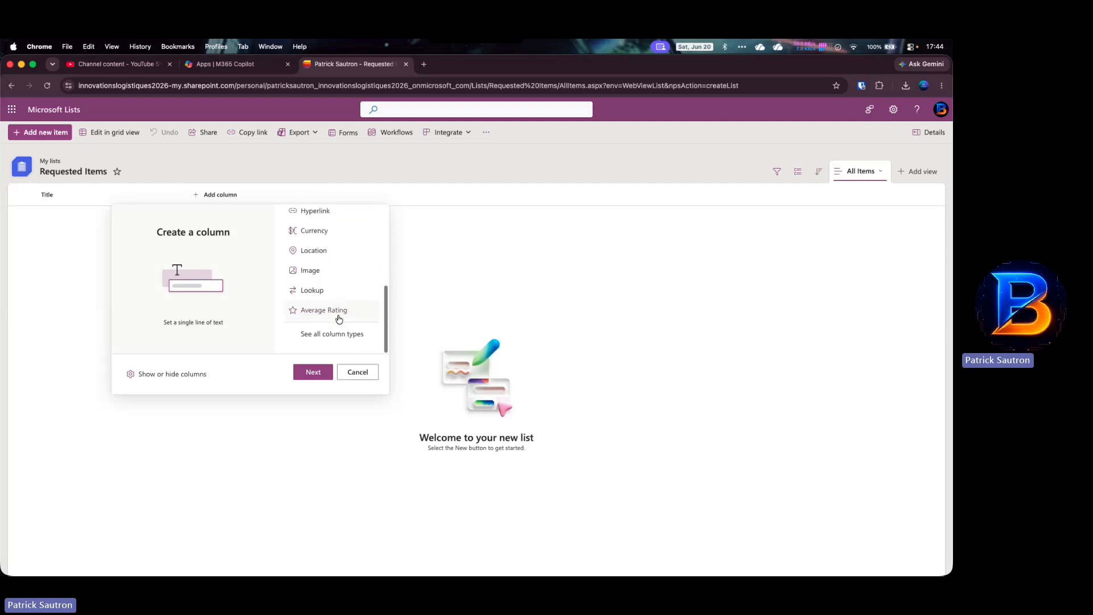
{"action": "left_click", "coordinate": [313, 292]}
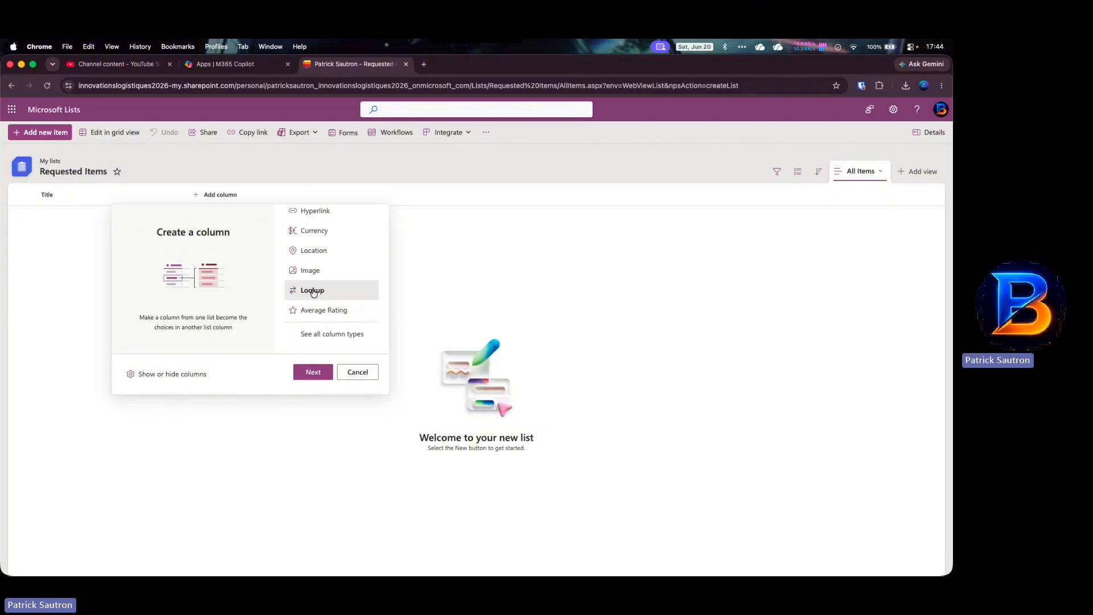
{"action": "left_click", "coordinate": [301, 377]}
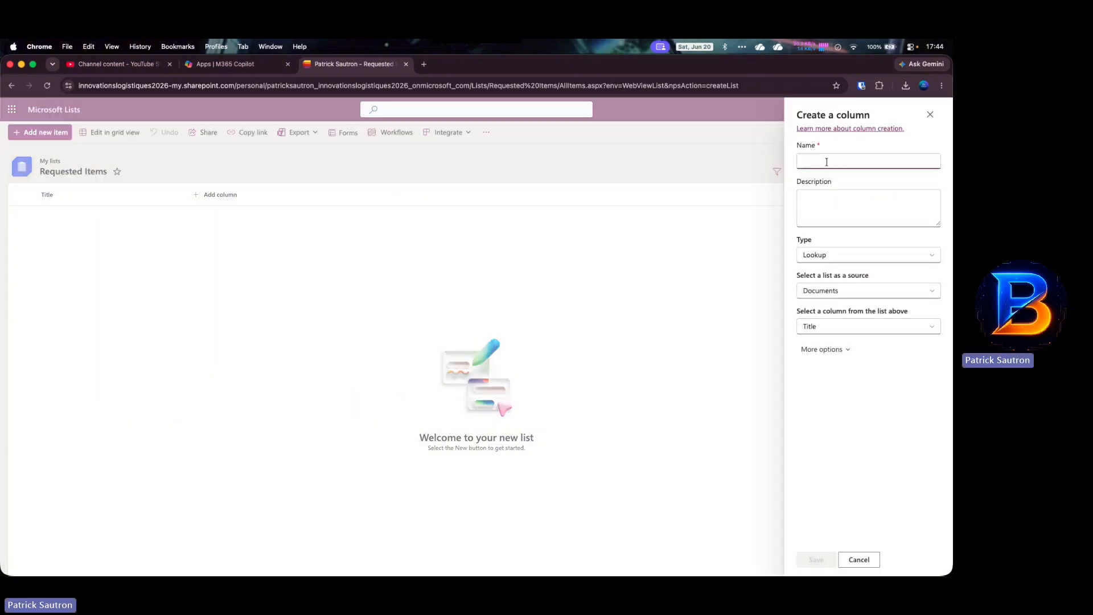
{"action": "type", "text": "Item"}
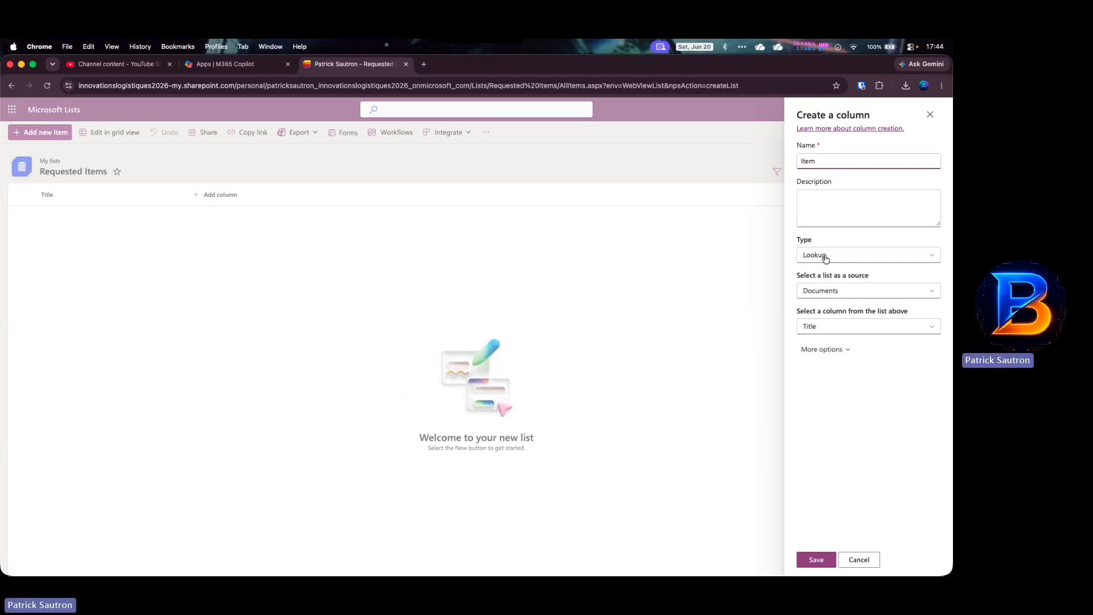
{"action": "left_click", "coordinate": [826, 289]}
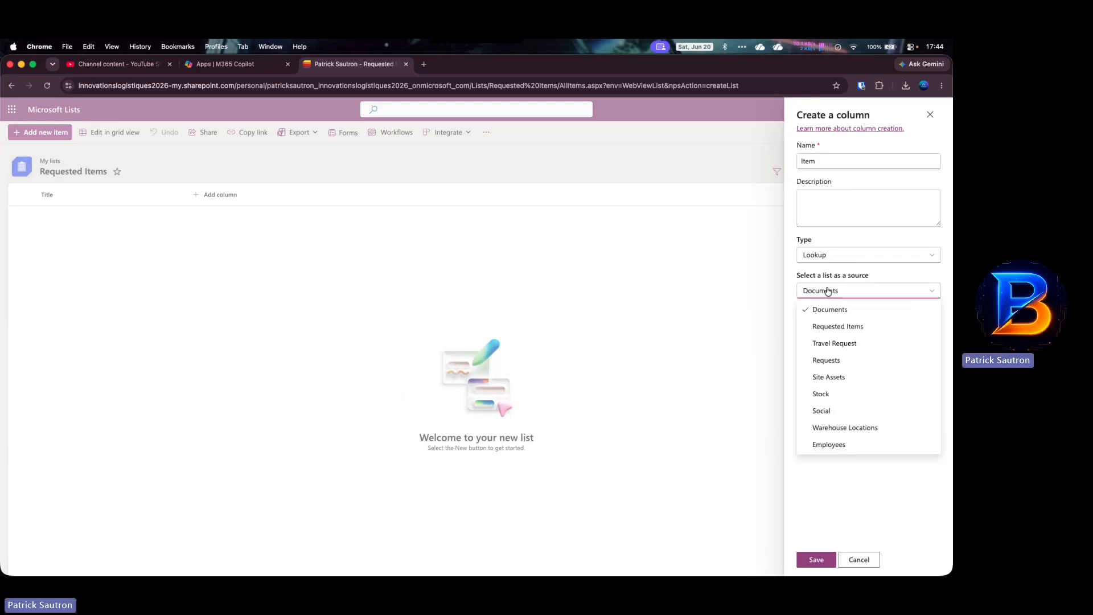
{"action": "left_click", "coordinate": [836, 394]}
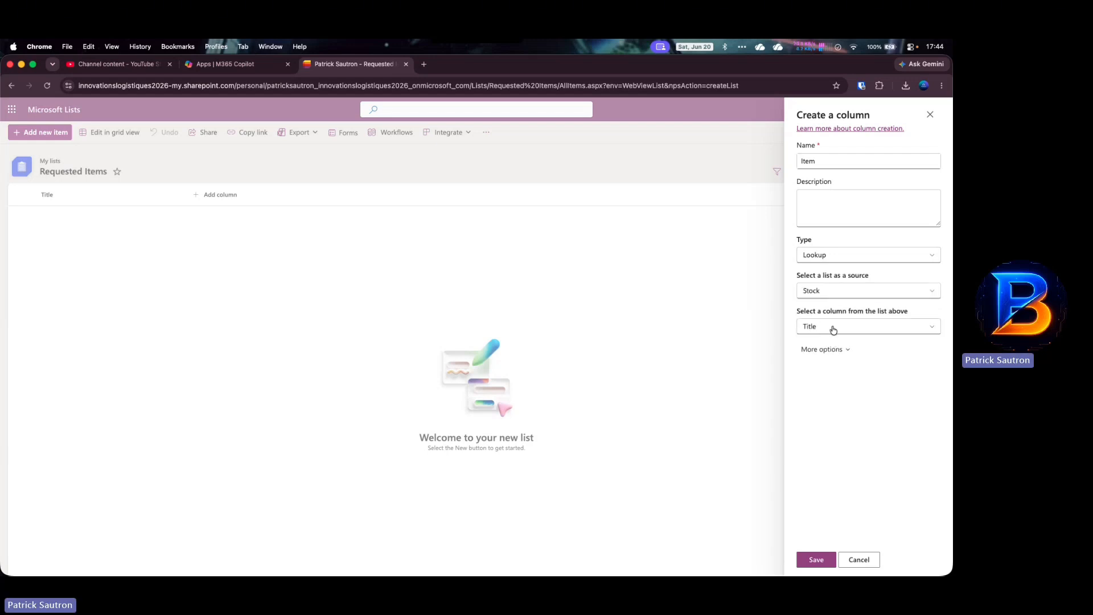
{"action": "left_click", "coordinate": [816, 560]}
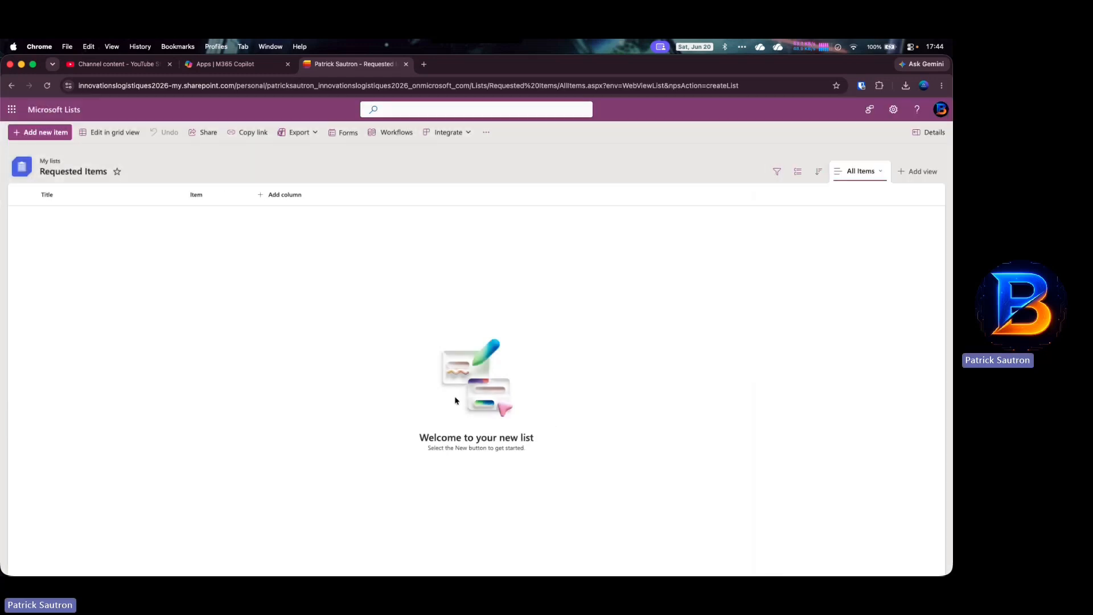
- Start a Number column named Quantity in Requested Items
{"action": "left_click", "coordinate": [283, 197]}
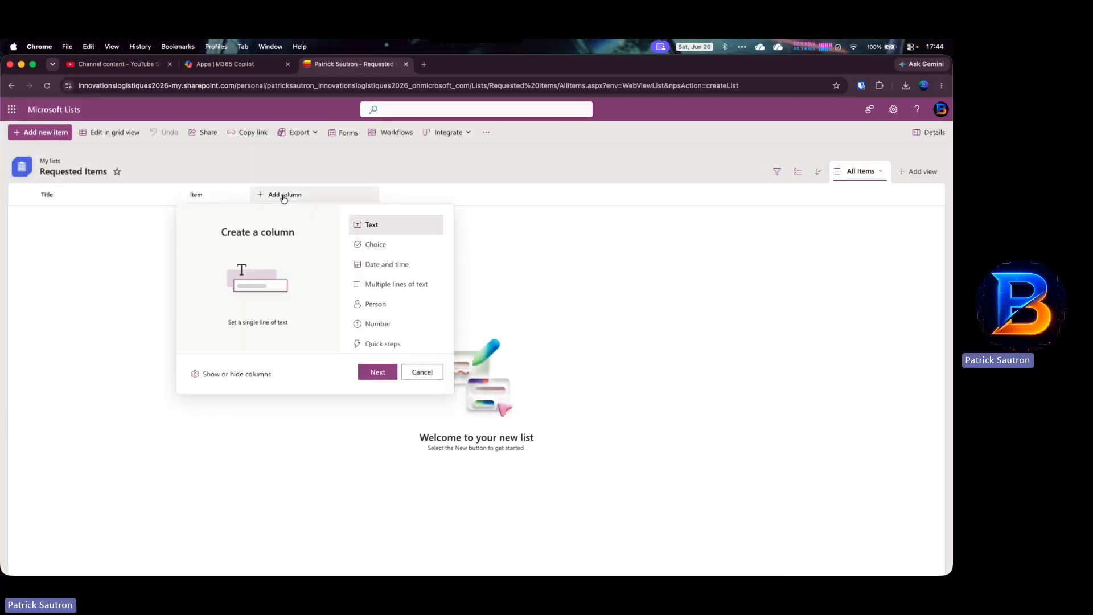
{"action": "scroll", "coordinate": [379, 324], "scroll_direction": "down", "scroll_amount": 5}
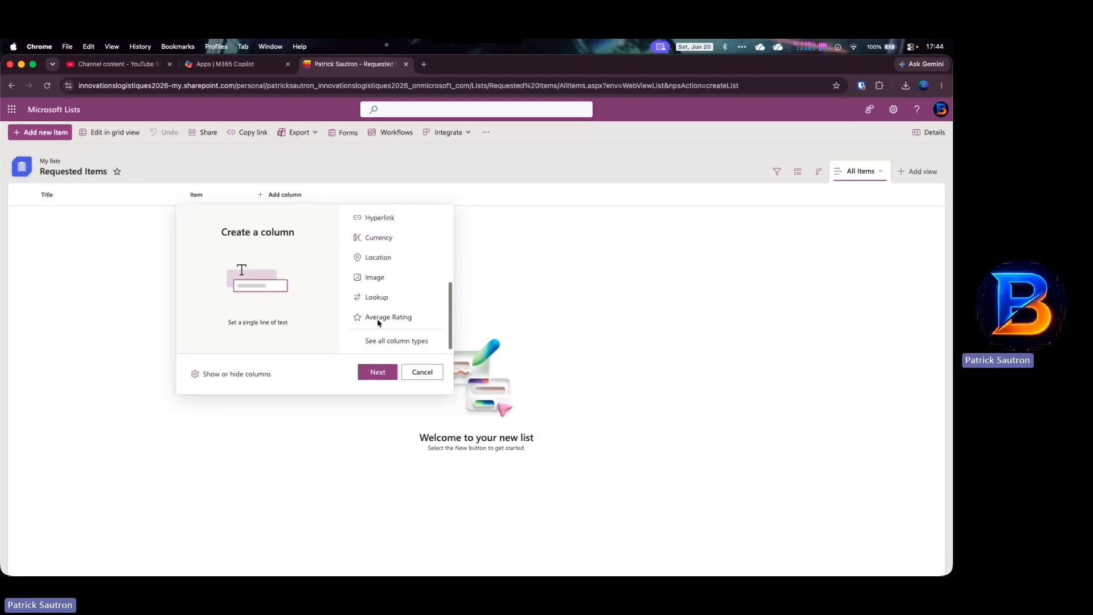
{"action": "scroll", "coordinate": [378, 323], "scroll_direction": "up", "scroll_amount": 3}
{"action": "left_click", "coordinate": [379, 301]}
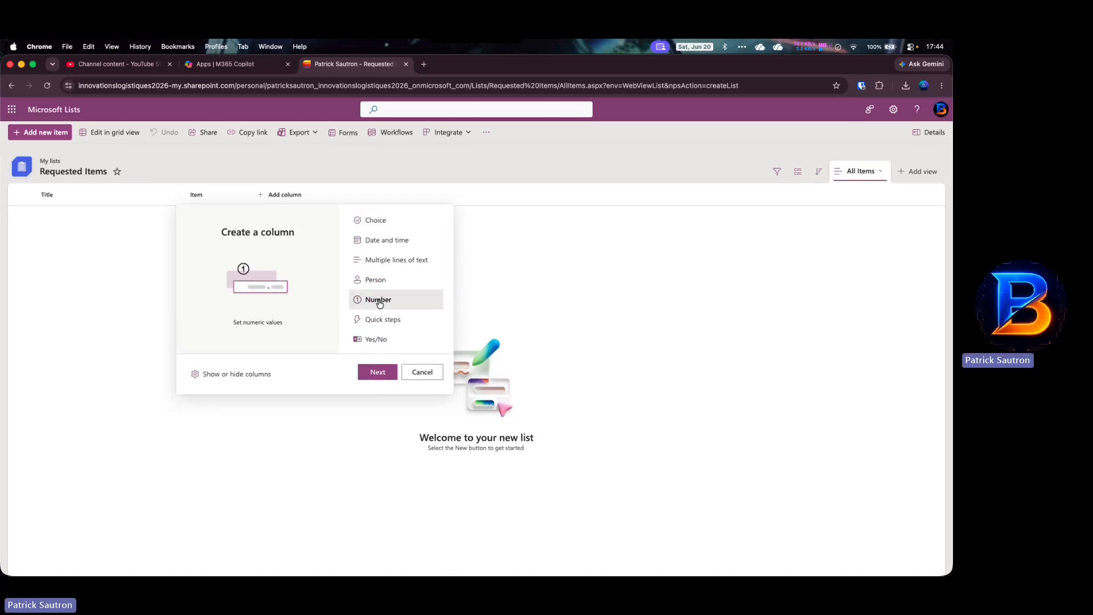
{"action": "left_click", "coordinate": [380, 373]}
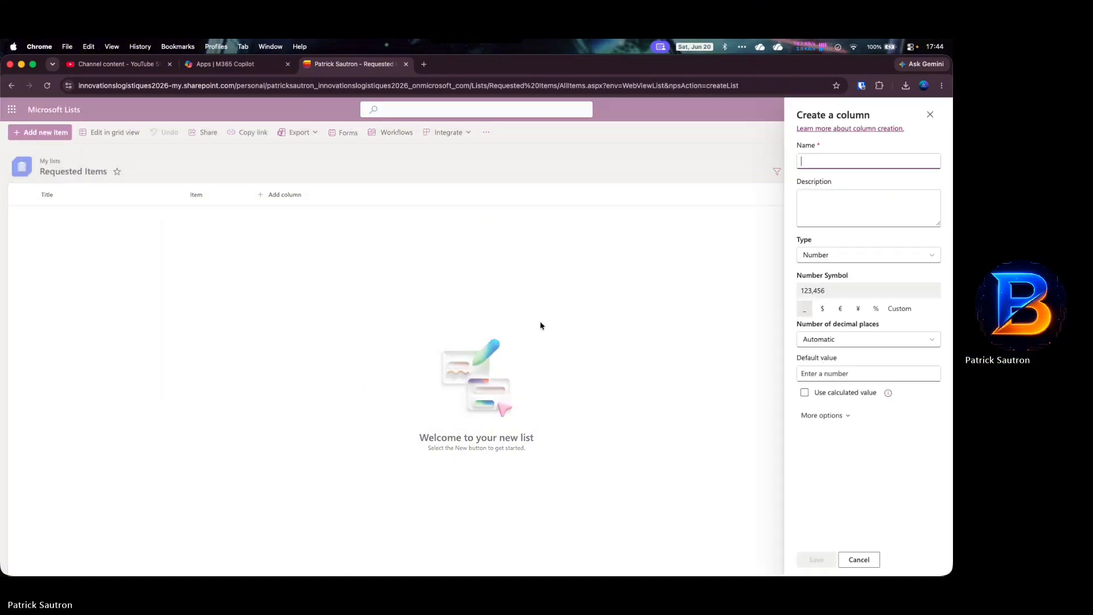
{"action": "type", "text": "Quantity"}
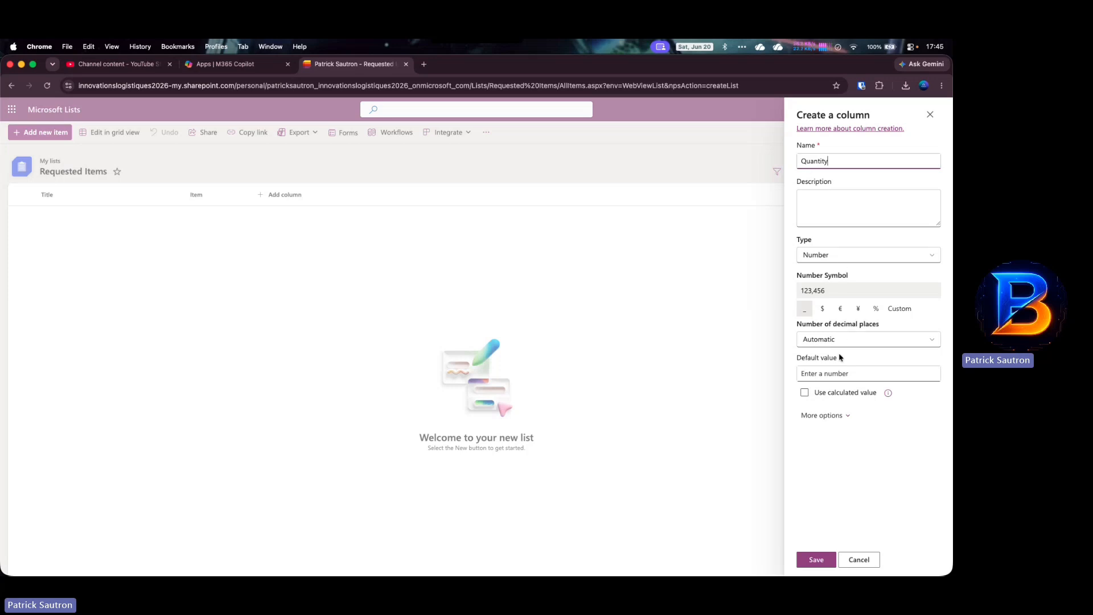
{"action": "left_click", "coordinate": [848, 262]}
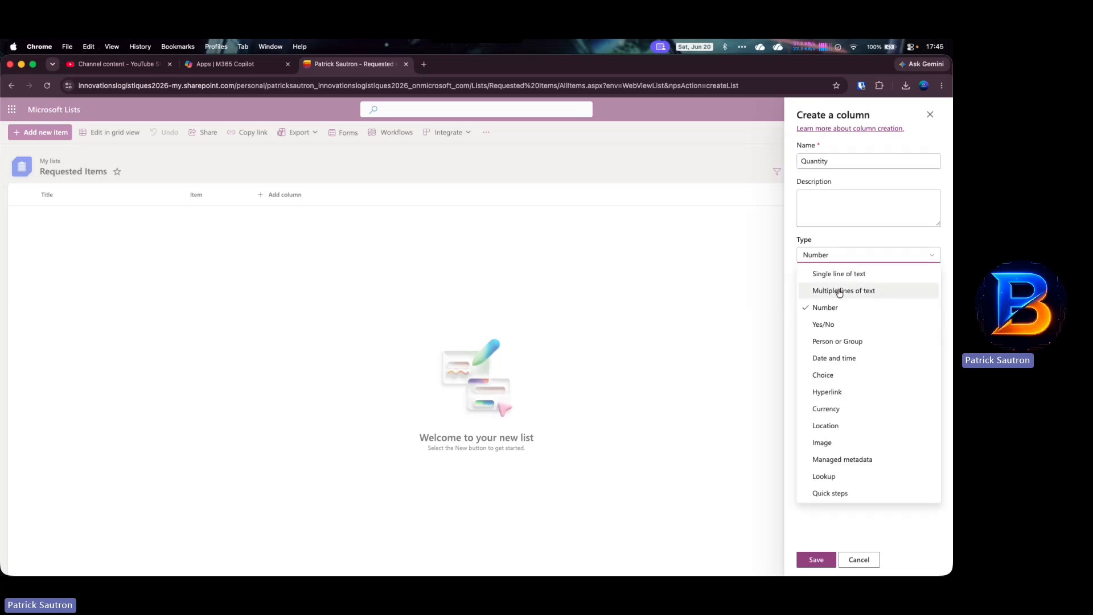
{"action": "left_click", "coordinate": [825, 307]}
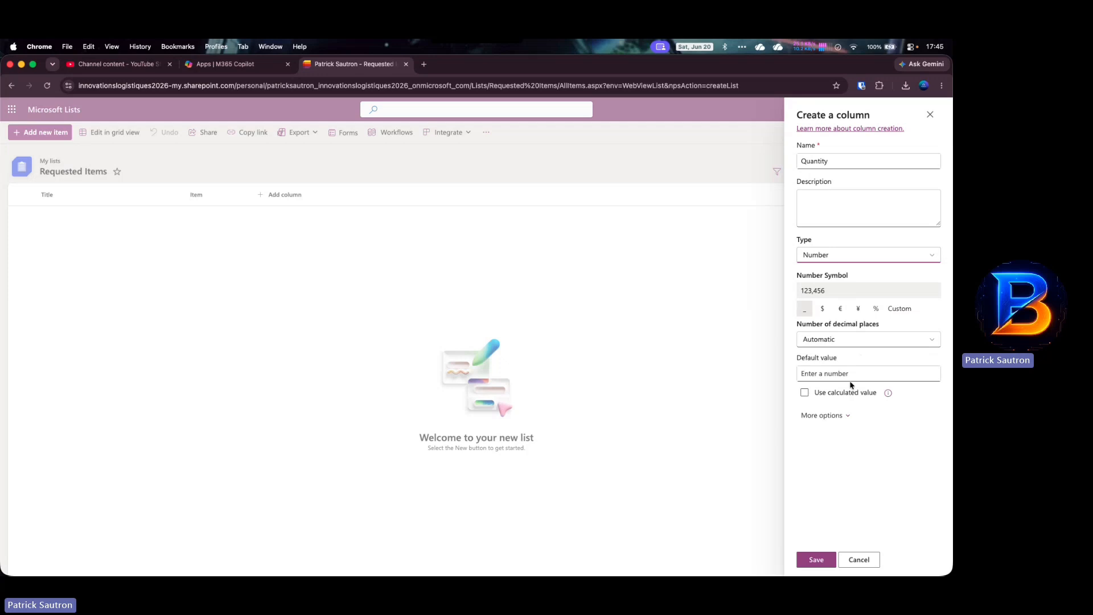
- Set Quantity to 2 decimal places, leave it optional, and save
{"action": "left_click", "coordinate": [836, 418]}
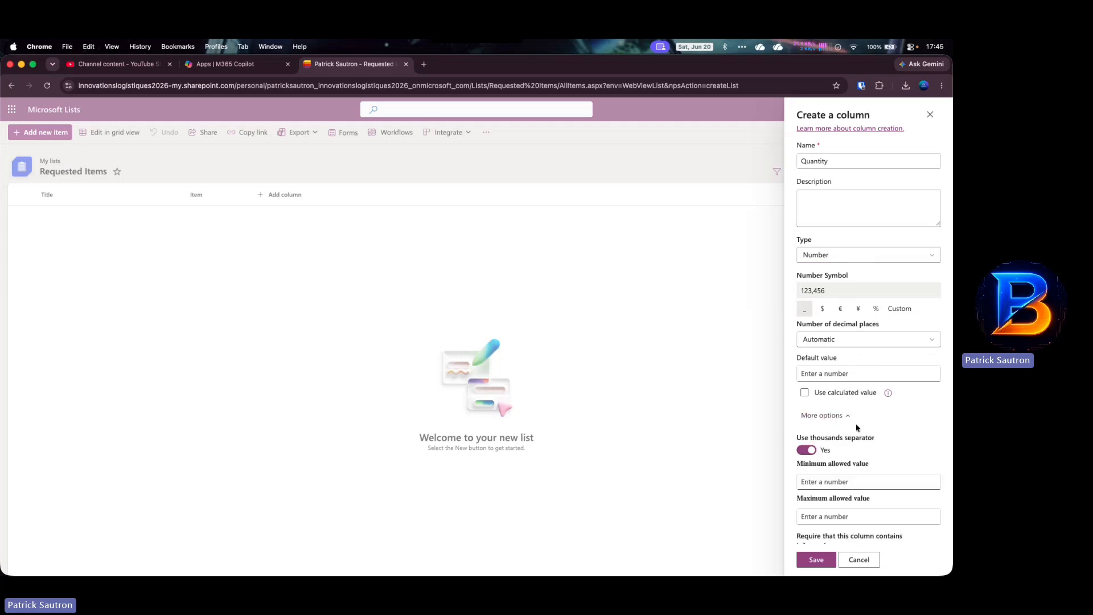
{"action": "scroll", "coordinate": [854, 433], "scroll_direction": "down", "scroll_amount": 3}
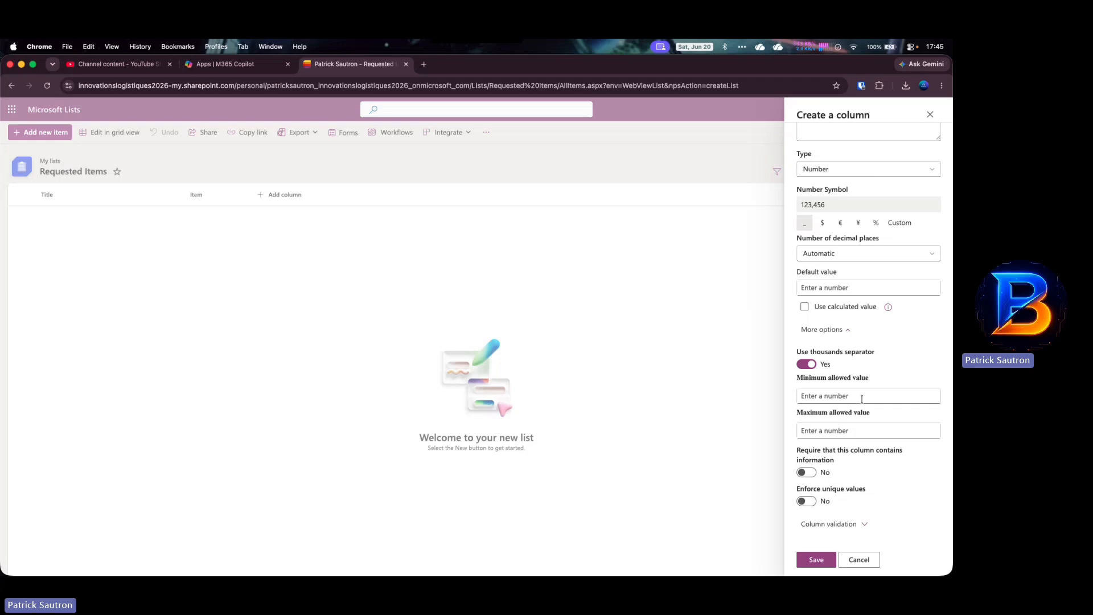
{"action": "scroll", "coordinate": [862, 356], "scroll_direction": "up", "scroll_amount": 3}
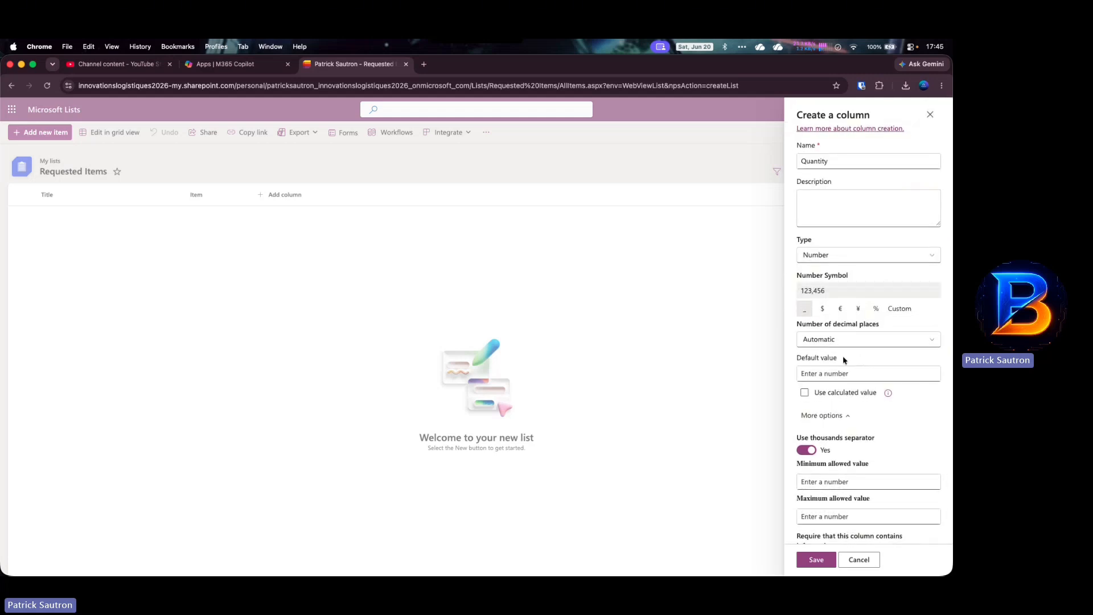
{"action": "left_click", "coordinate": [851, 342]}
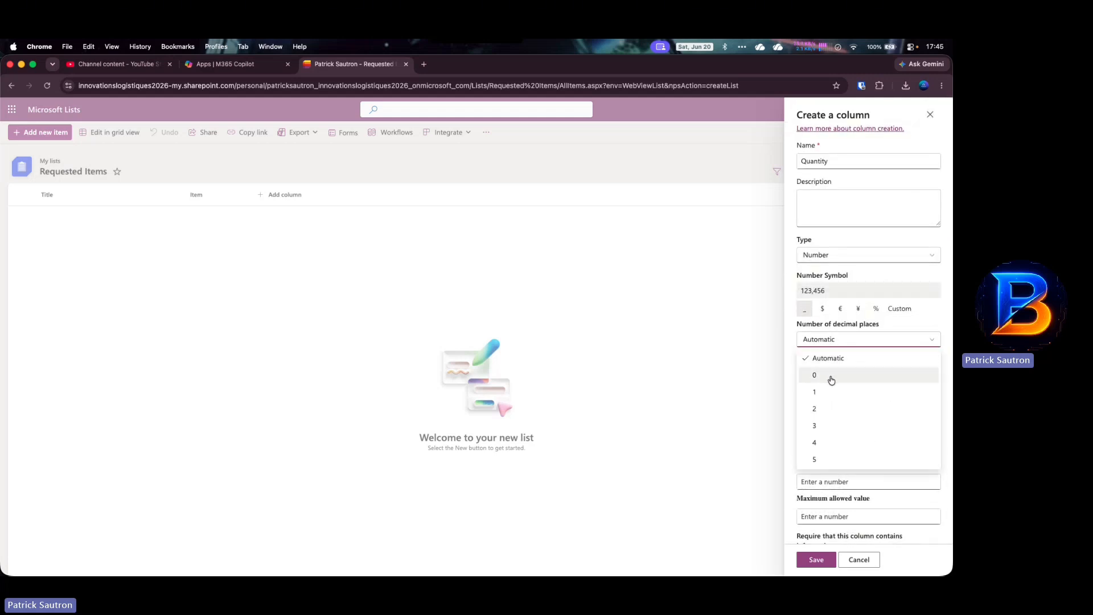
{"action": "left_click", "coordinate": [818, 409]}
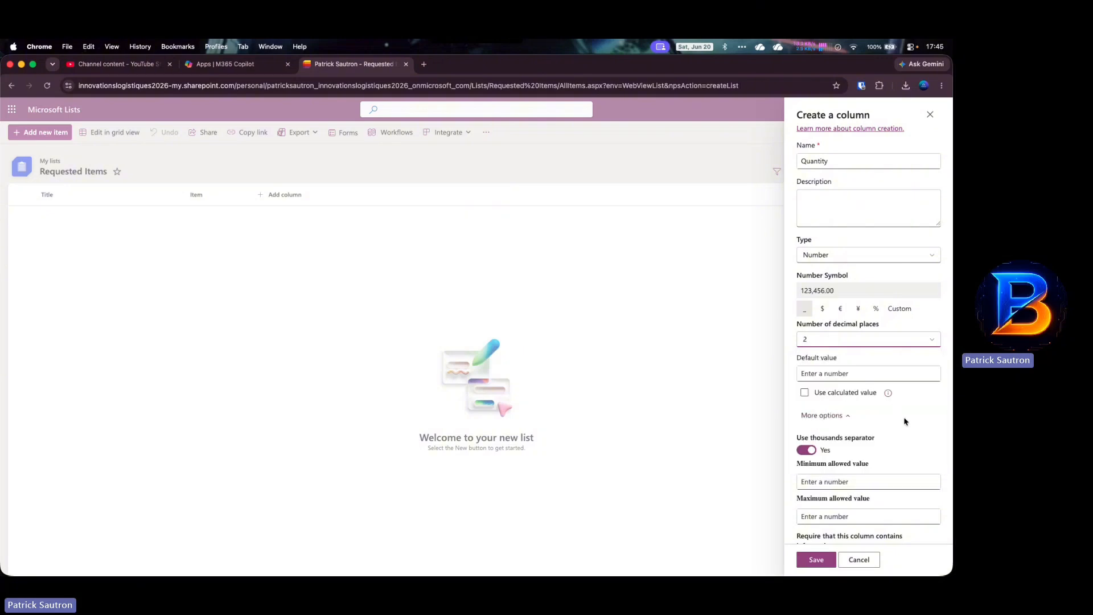
{"action": "scroll", "coordinate": [905, 421], "scroll_direction": "down", "scroll_amount": 3}
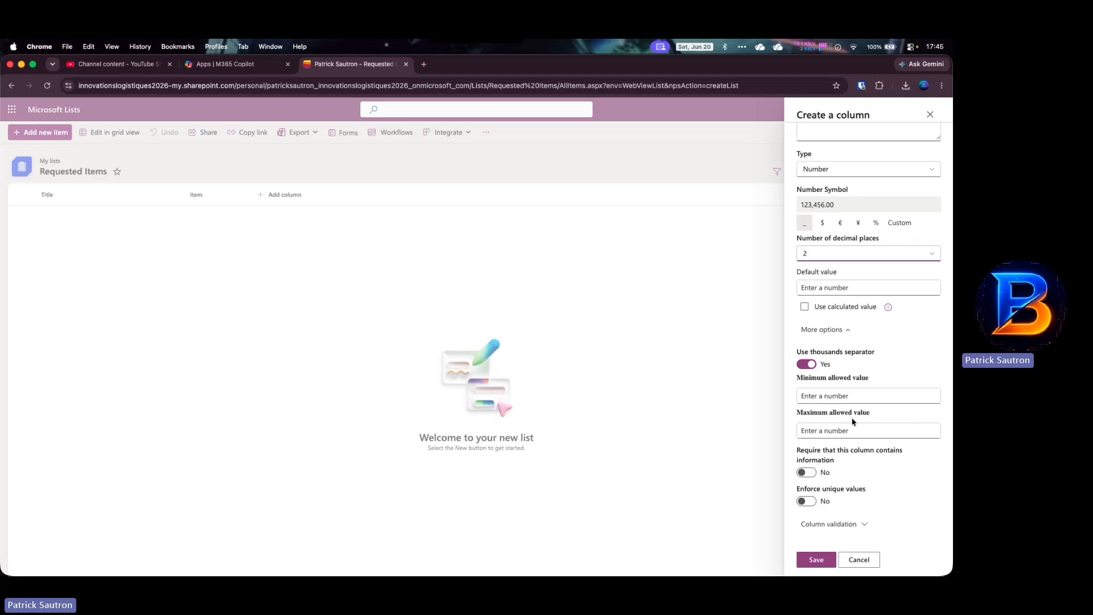
{"action": "left_click", "coordinate": [814, 473]}
{"action": "left_click", "coordinate": [814, 476]}
{"action": "left_click", "coordinate": [817, 560]}
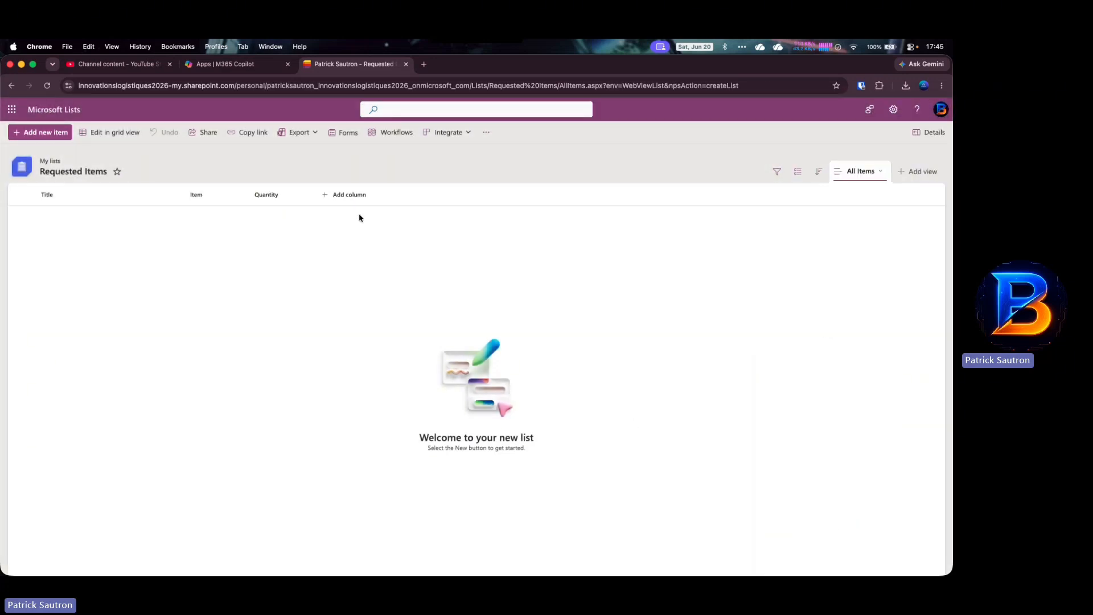
- Add a lookup column named Request linked to the Requests list's ID column
{"action": "left_click", "coordinate": [345, 196]}
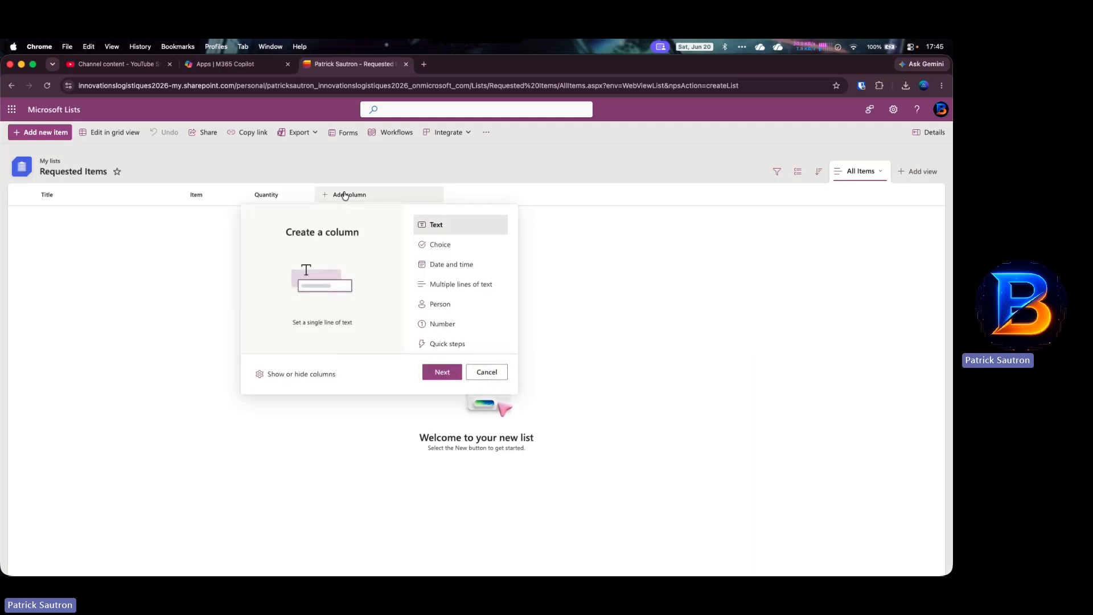
{"action": "scroll", "coordinate": [445, 286], "scroll_direction": "down", "scroll_amount": 3}
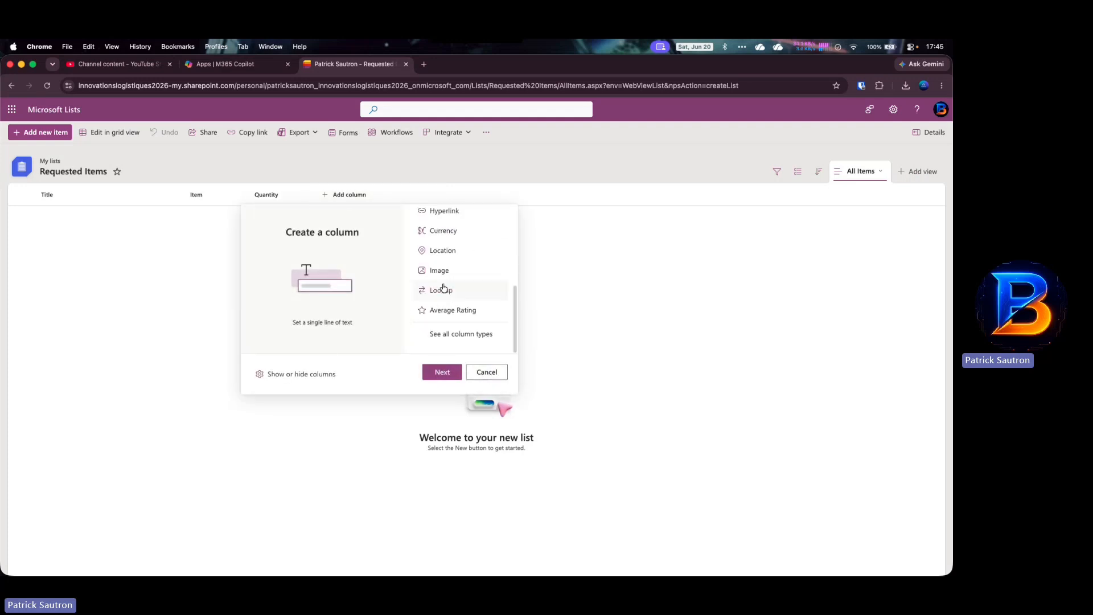
{"action": "left_click", "coordinate": [447, 288]}
{"action": "left_click", "coordinate": [443, 372]}
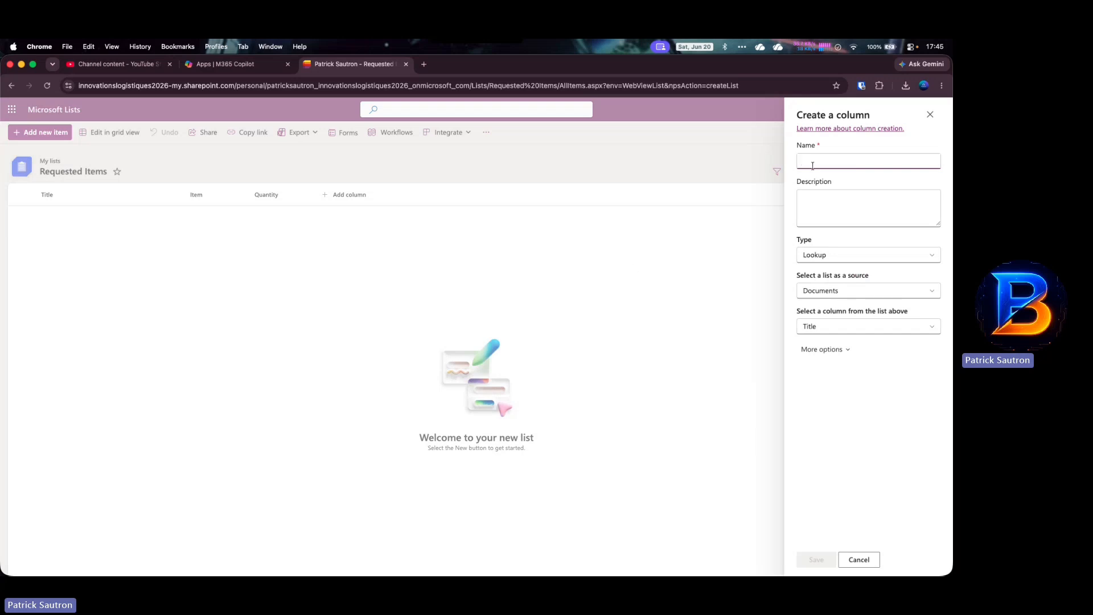
{"action": "type", "text": "RFeque"}
{"action": "key", "text": "BackSpace"}
{"action": "key", "text": "BackSpace"}
{"action": "key", "text": "BackSpace"}
{"action": "key", "text": "BackSpace"}
{"action": "key", "text": "BackSpace"}
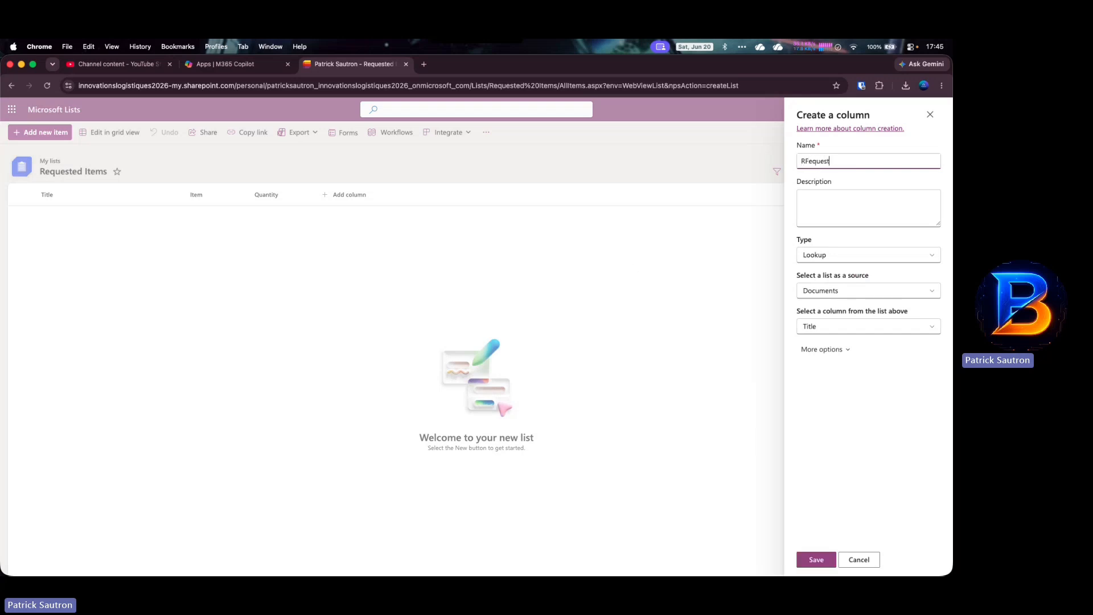
{"action": "type", "text": "equest"}
{"action": "left_click", "coordinate": [831, 293]}
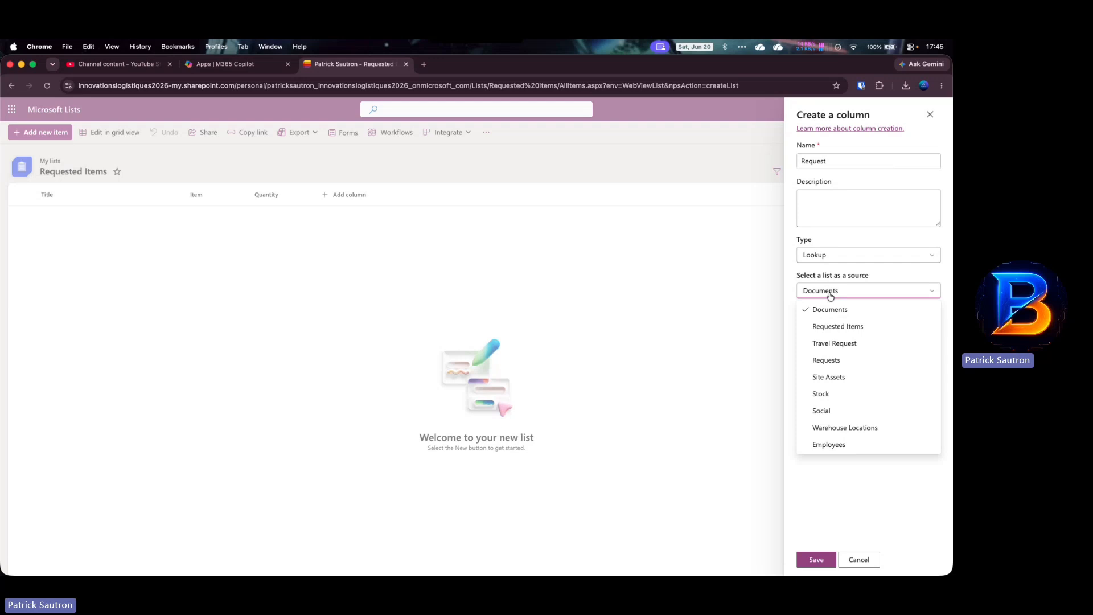
{"action": "left_click", "coordinate": [831, 361]}
{"action": "left_click", "coordinate": [839, 328]}
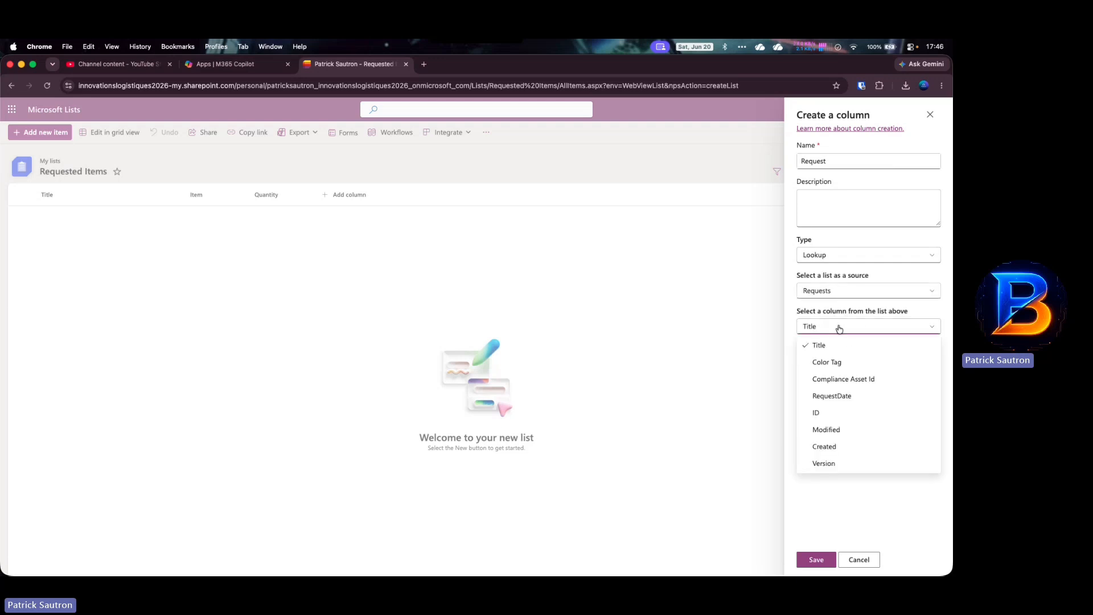
{"action": "left_click", "coordinate": [826, 413]}
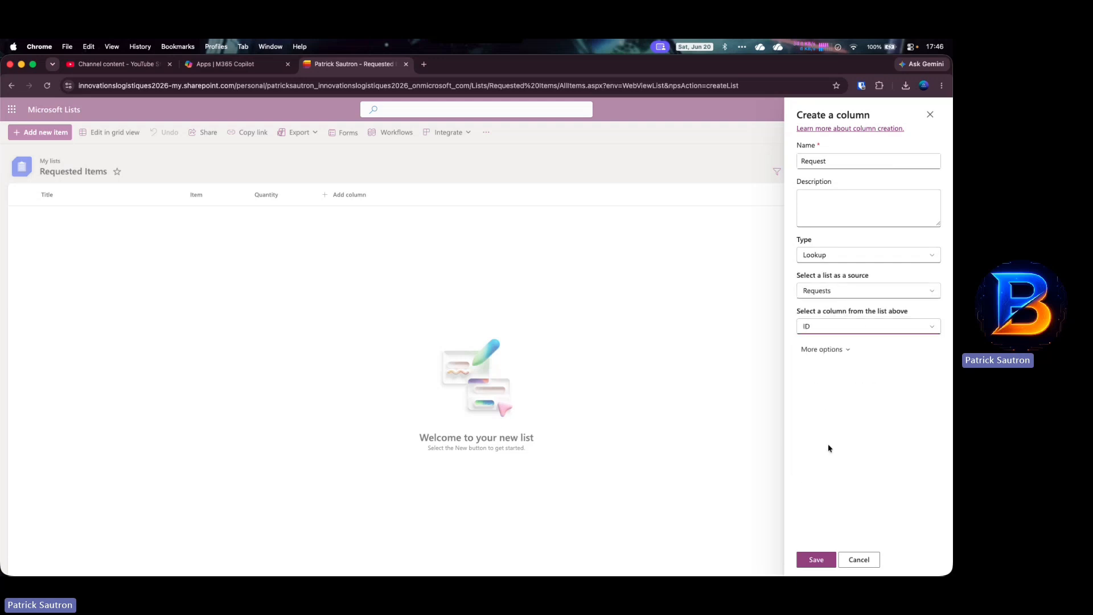
{"action": "left_click", "coordinate": [818, 559]}
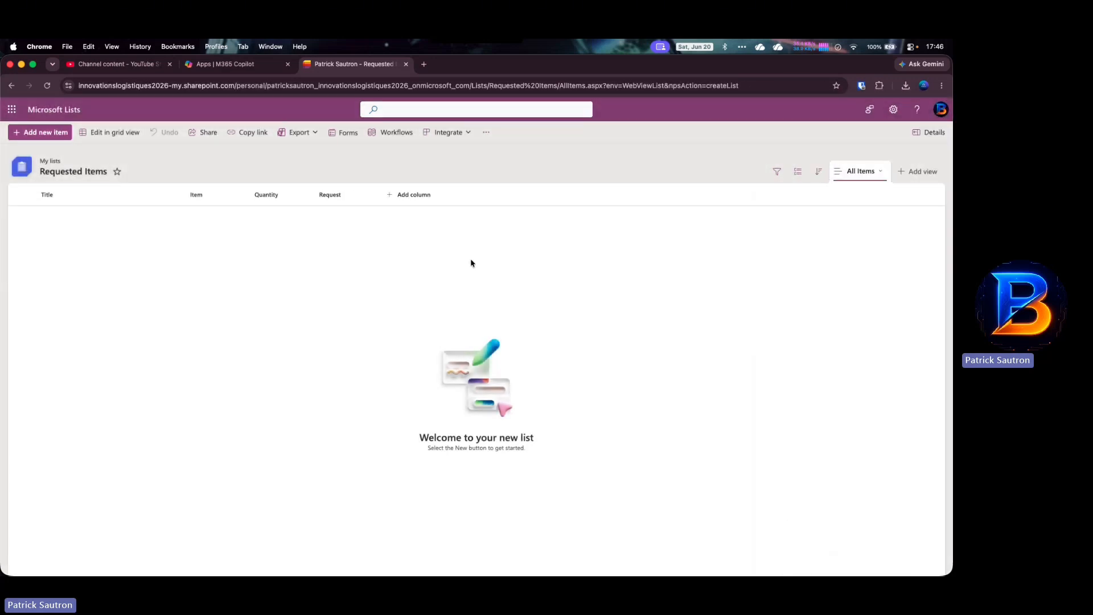